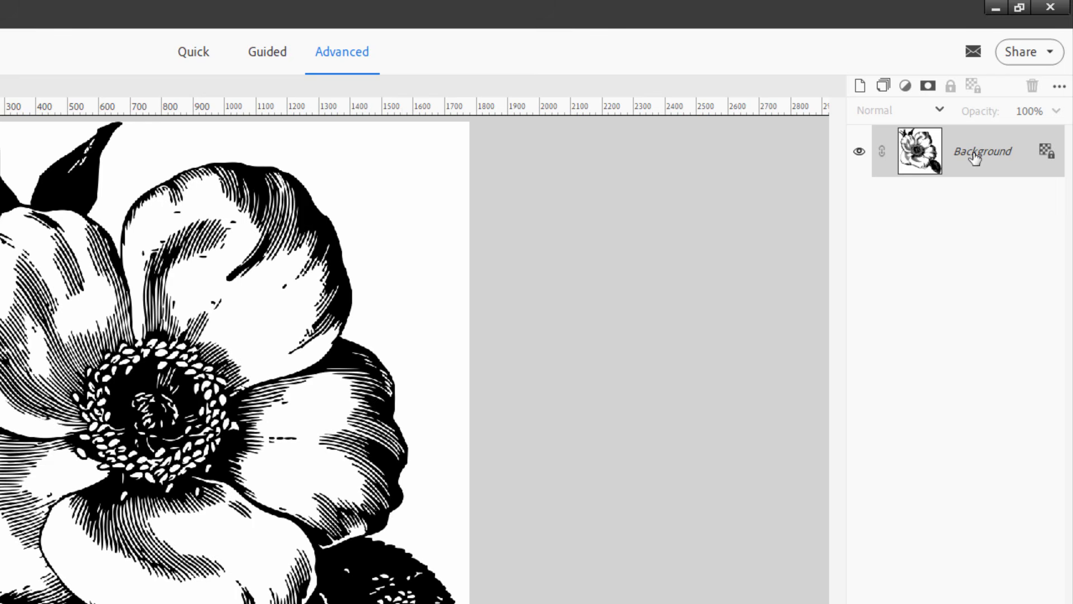
Duplicate the Background layer and hide the original Background layer
{"action": "right_click", "coordinate": [993, 153]}
{"action": "left_click", "coordinate": [978, 196]}
{"action": "left_click", "coordinate": [427, 272]}
{"action": "left_click", "coordinate": [859, 203]}
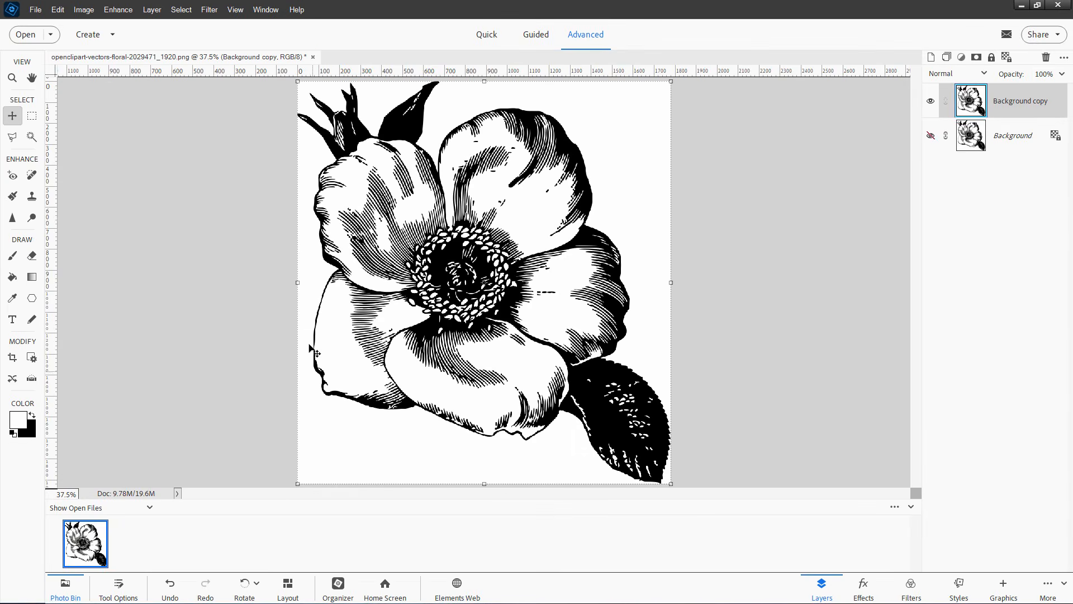
Select all white areas of the drawing with the Magic Wand at tolerance 7 and Contiguous turned off
{"action": "left_click", "coordinate": [32, 136]}
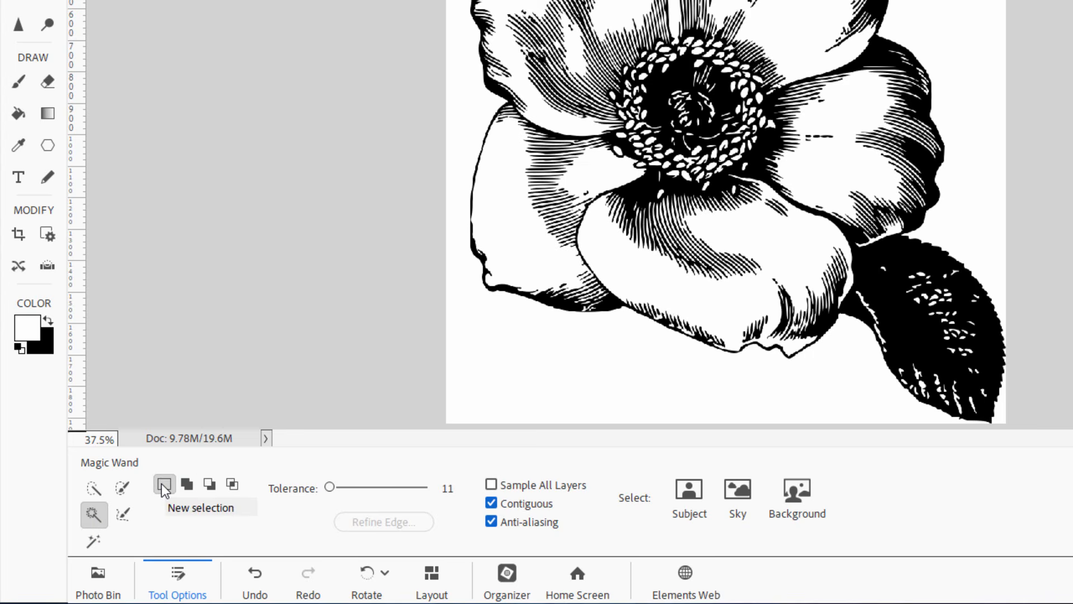
{"action": "left_click", "coordinate": [447, 488]}
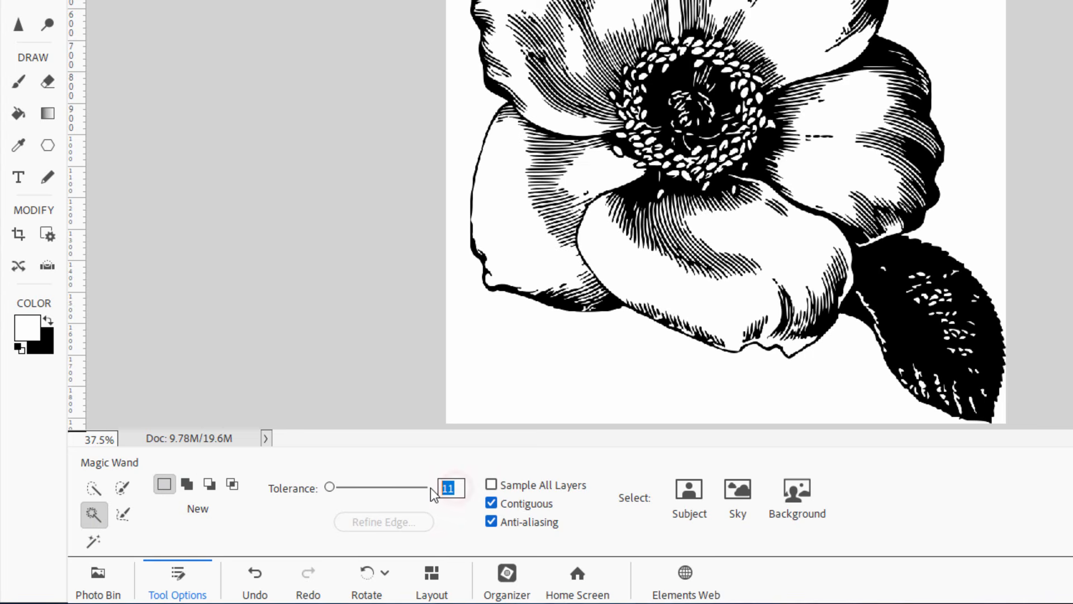
{"action": "type", "text": "7"}
{"action": "left_click", "coordinate": [492, 503]}
{"action": "left_click", "coordinate": [575, 369]}
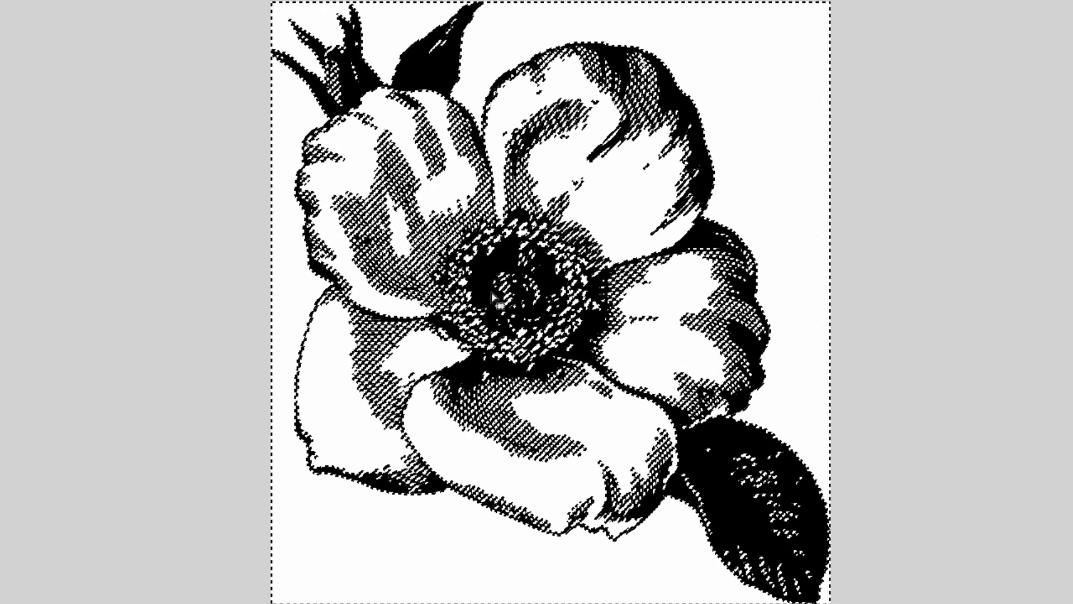
Delete the selected white areas from the duplicated layer, clear the selection and switch to the Move tool
{"action": "key", "text": "Delete"}
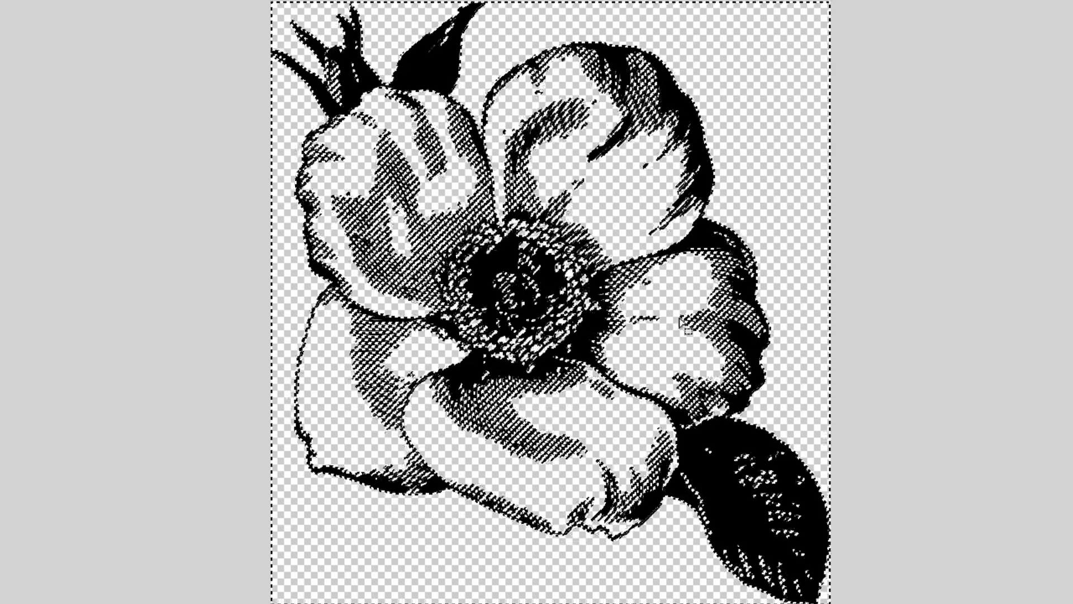
{"action": "key", "text": "ctrl+d"}
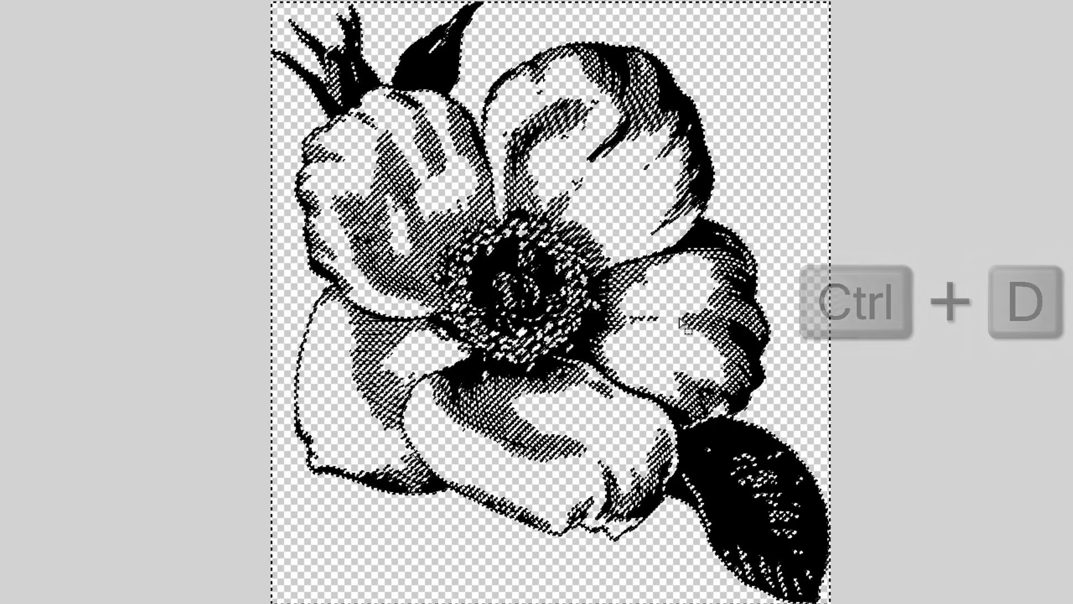
{"action": "key", "text": "v"}
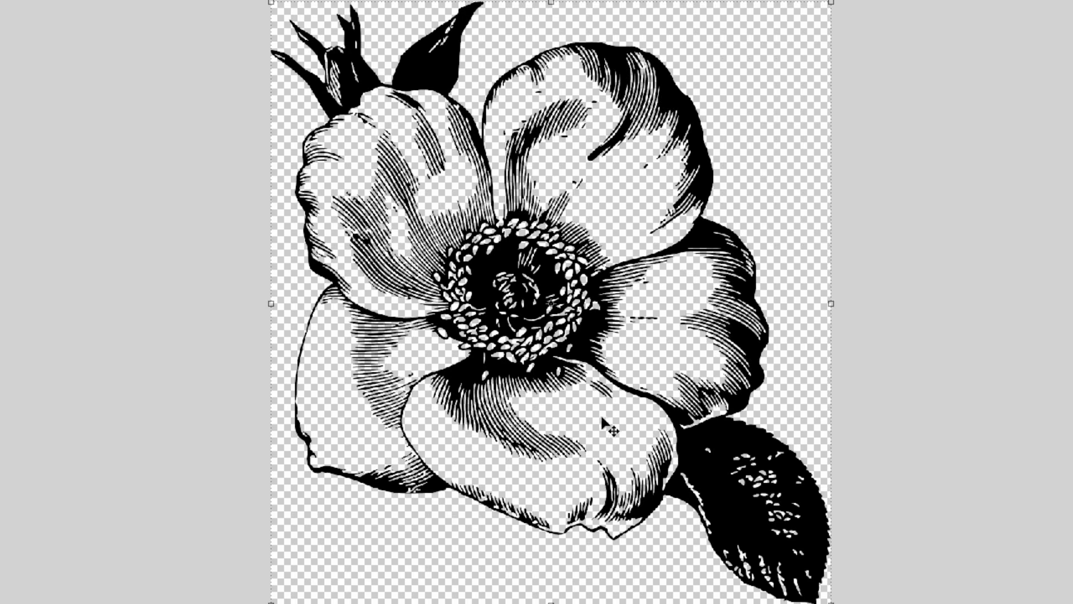
Add a new layer directly above the Background layer and fill it with black
{"action": "scroll", "coordinate": [708, 450], "scroll_direction": "up", "scroll_amount": 5}
{"action": "scroll", "coordinate": [707, 450], "scroll_direction": "up", "scroll_amount": 10}
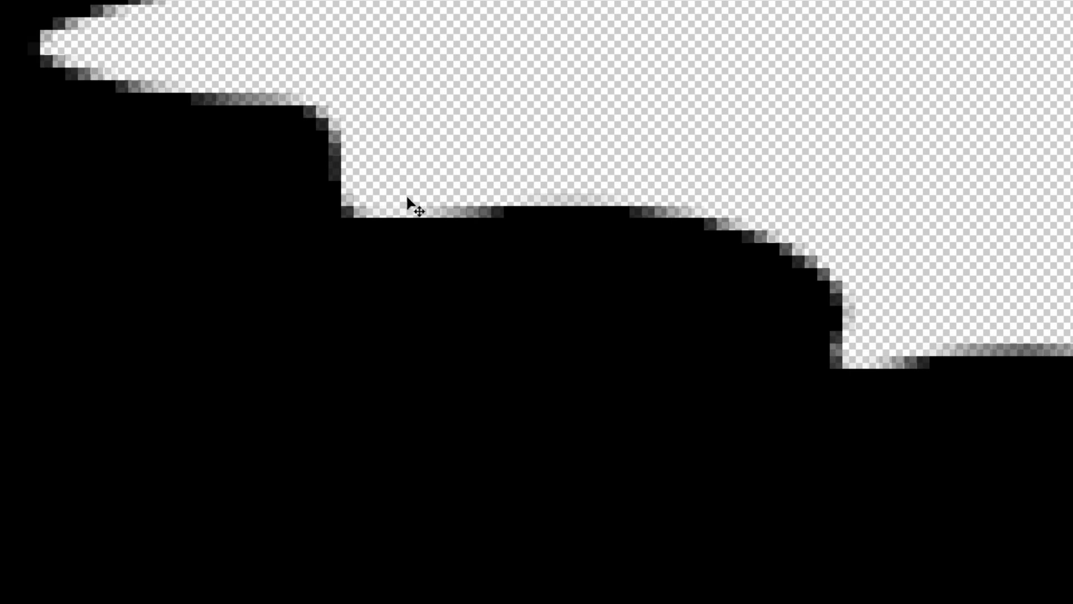
{"action": "scroll", "coordinate": [554, 366], "scroll_direction": "down", "scroll_amount": 10}
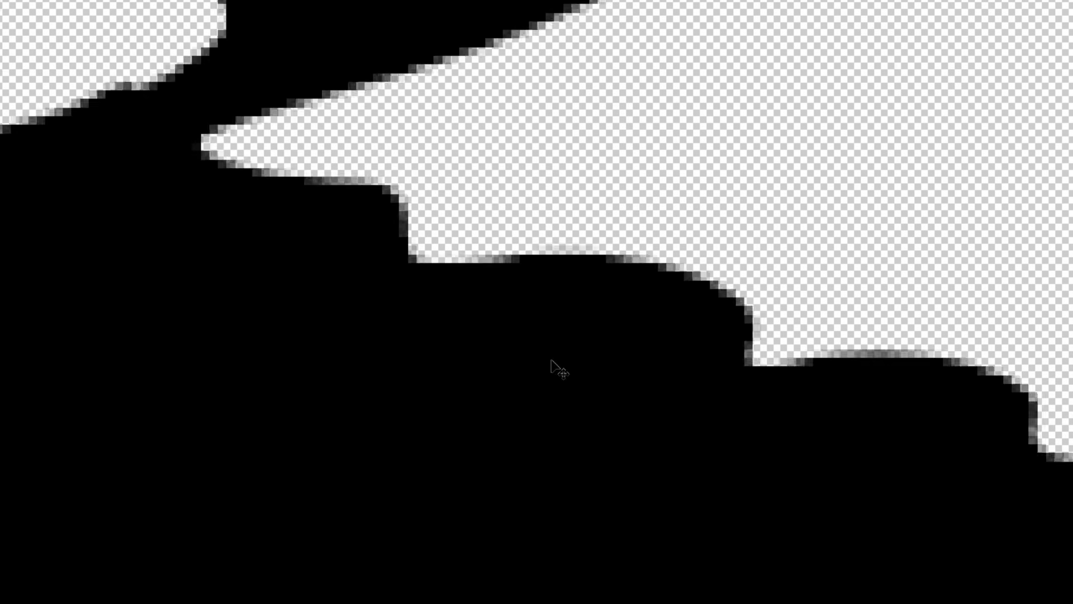
{"action": "scroll", "coordinate": [547, 358], "scroll_direction": "down", "scroll_amount": 3}
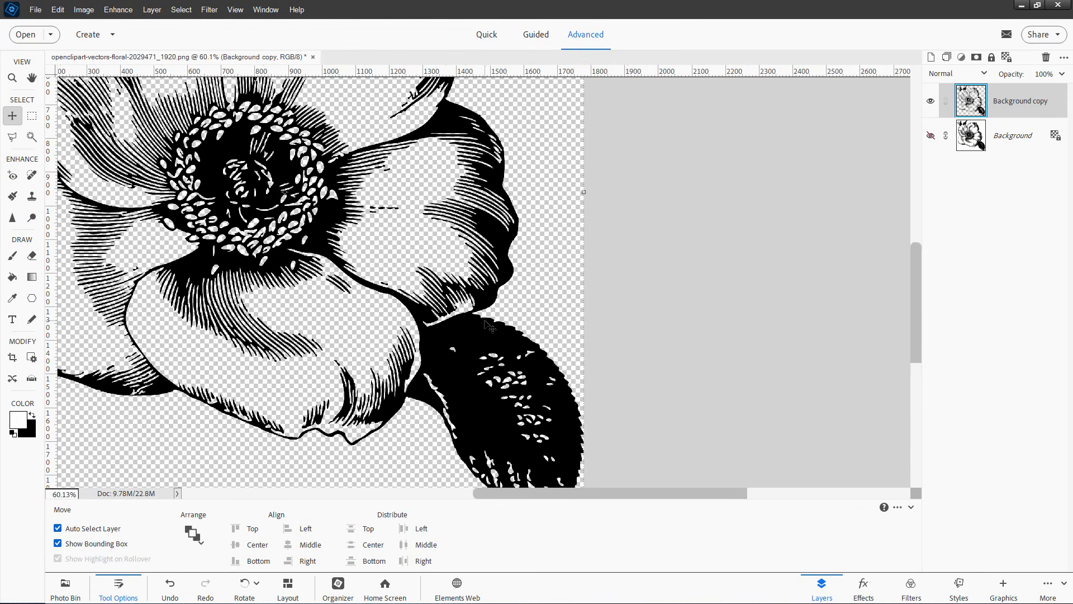
{"action": "key", "text": "ctrl+0"}
{"action": "left_click", "coordinate": [1009, 133]}
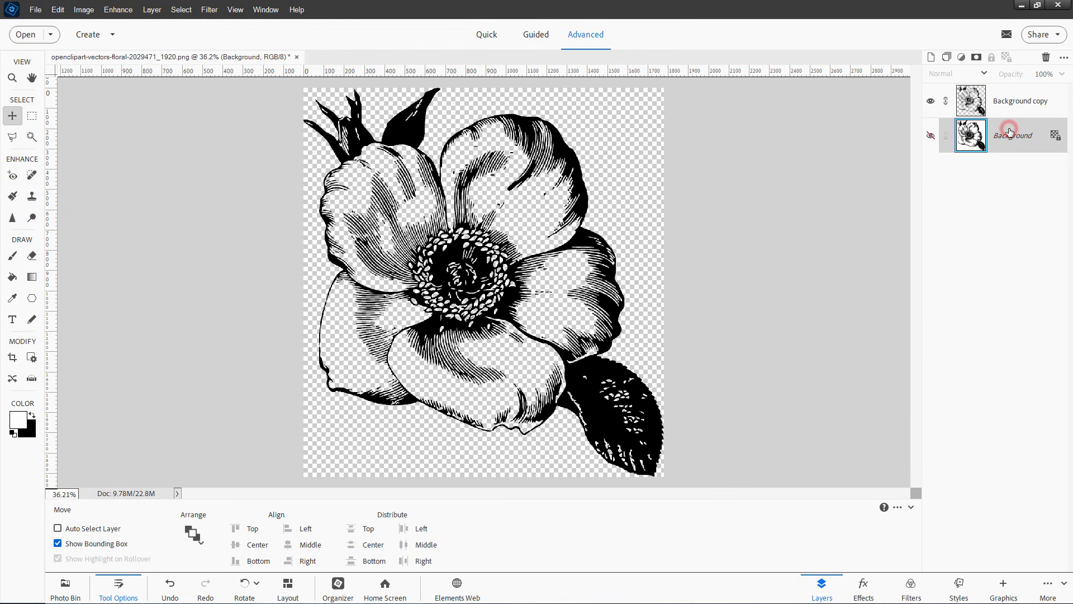
{"action": "left_click", "coordinate": [931, 57]}
{"action": "left_click", "coordinate": [32, 415]}
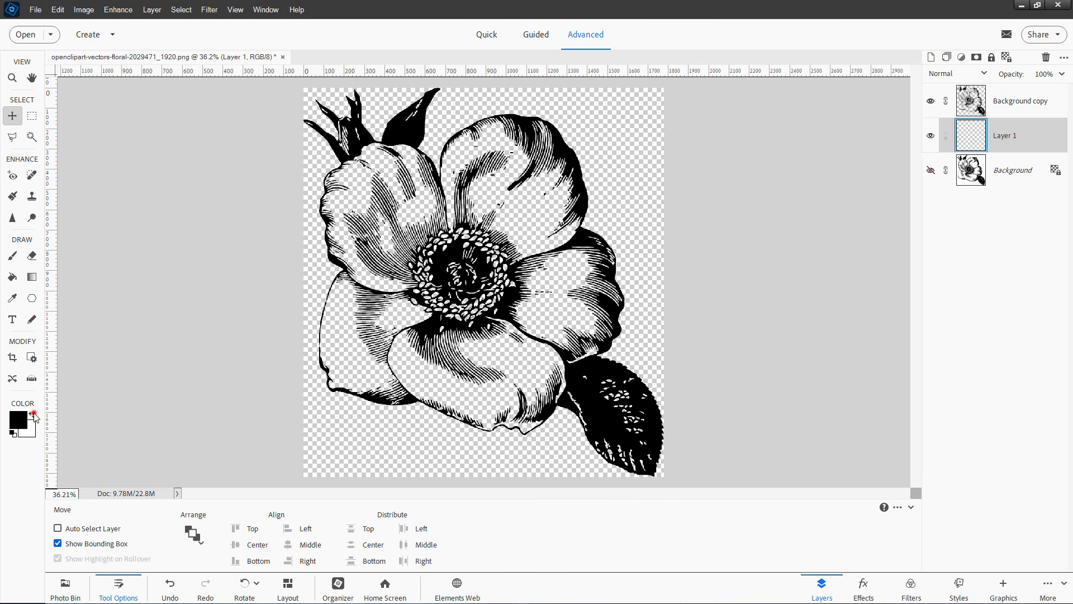
{"action": "left_click", "coordinate": [12, 277]}
{"action": "left_click", "coordinate": [313, 445]}
{"action": "key", "text": "v"}
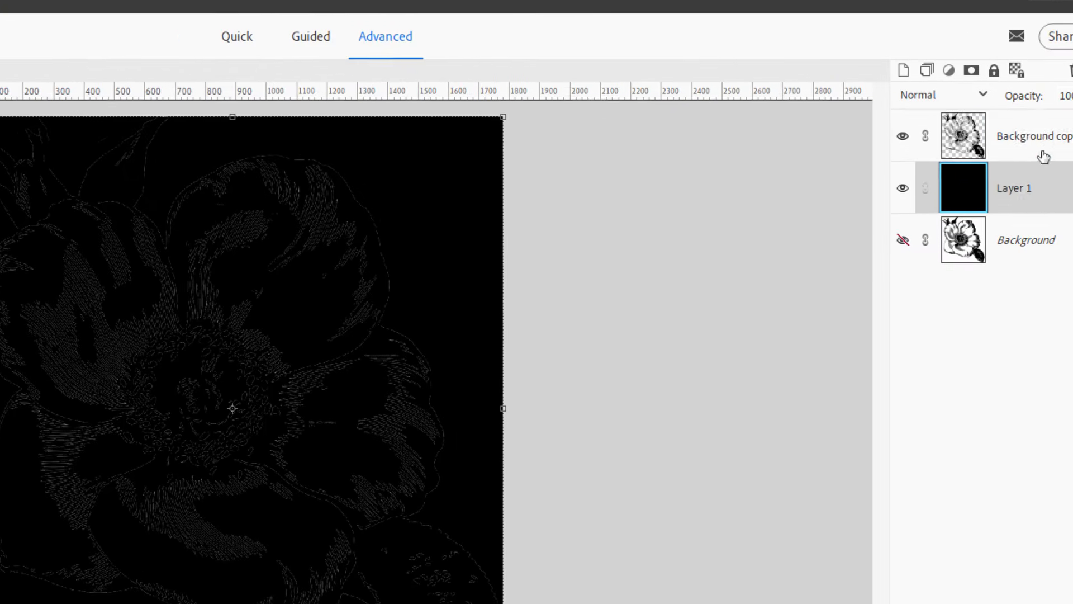
Add a Levels adjustment layer above the Background copy layer, using that layer as its clipping mask
{"action": "left_click", "coordinate": [993, 162]}
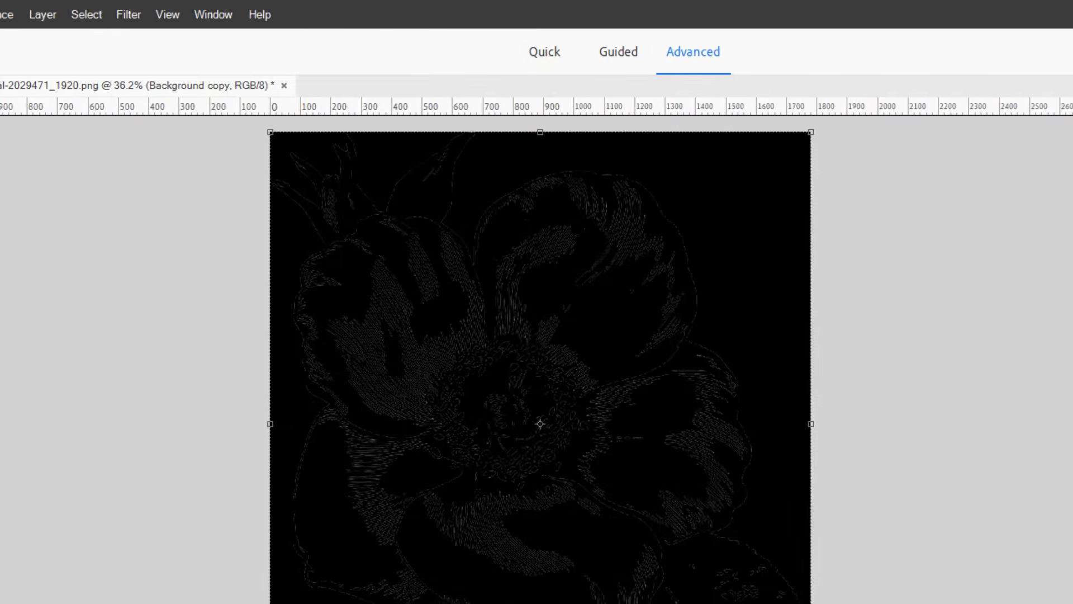
{"action": "left_click", "coordinate": [0, 14]}
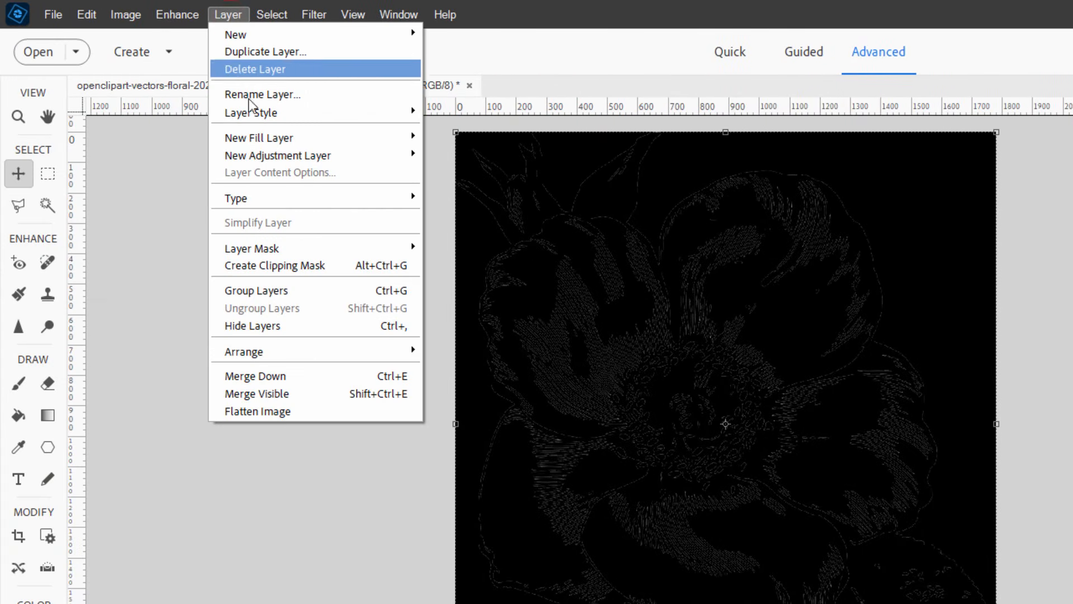
{"action": "mouse_move", "coordinate": [272, 157]}
{"action": "left_click", "coordinate": [431, 153]}
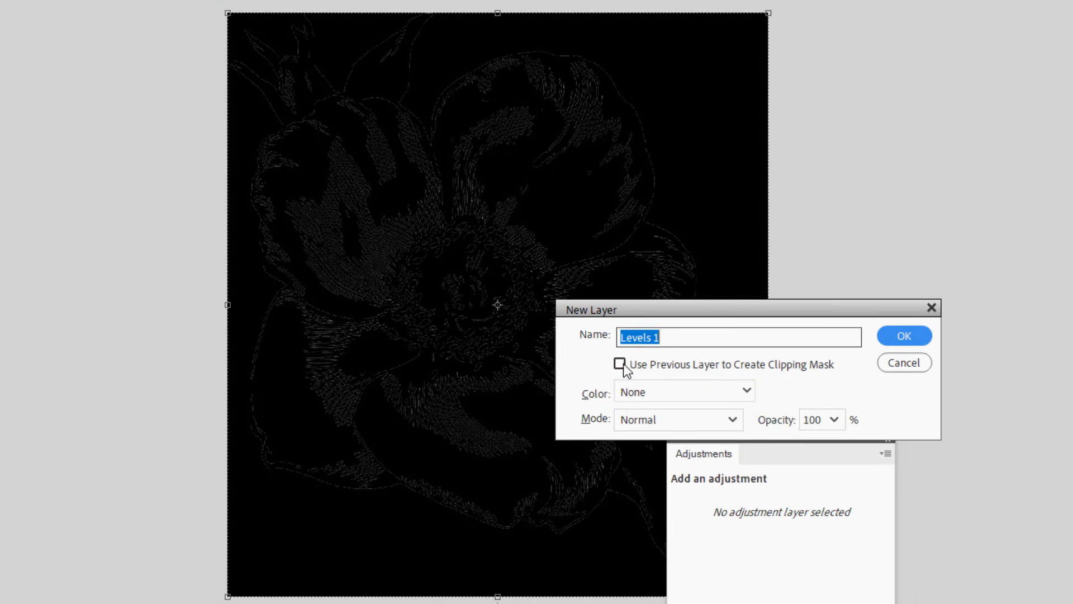
{"action": "left_click", "coordinate": [769, 441]}
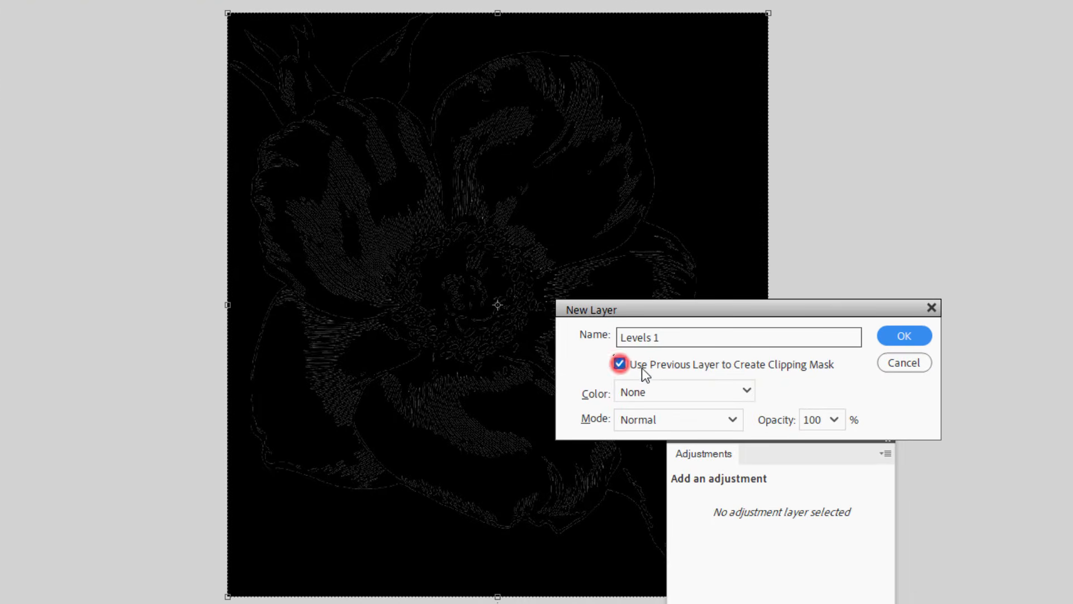
{"action": "left_click", "coordinate": [894, 338]}
Set the Levels shadow input to 252 to turn the gray edge pixels black, and close the adjustment settings
{"action": "left_click_drag", "start_coordinate": [840, 434], "coordinate": [997, 256]}
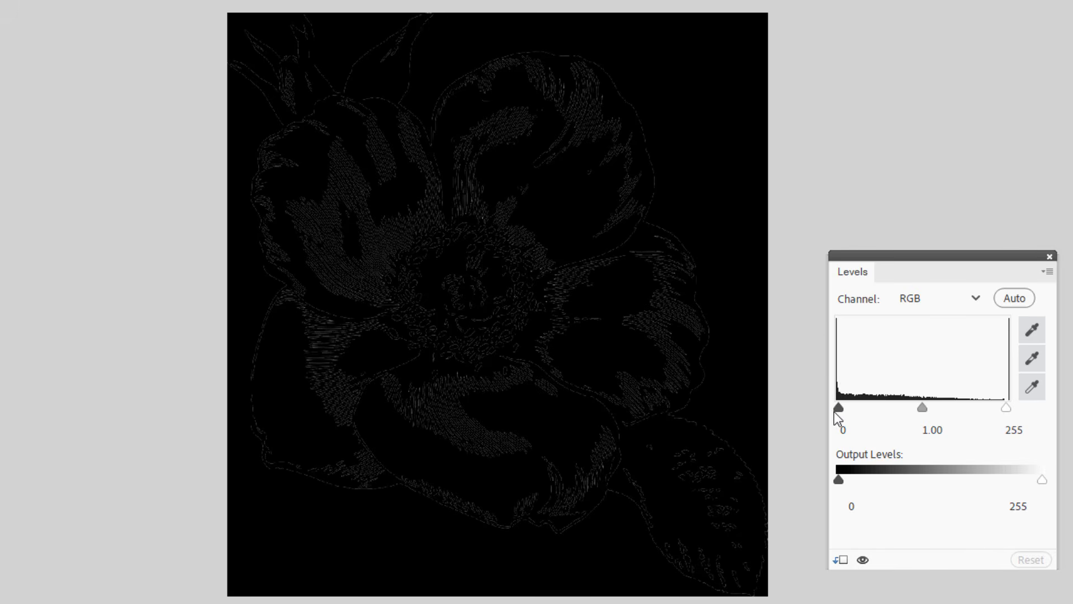
{"action": "left_click_drag", "start_coordinate": [837, 408], "coordinate": [951, 406]}
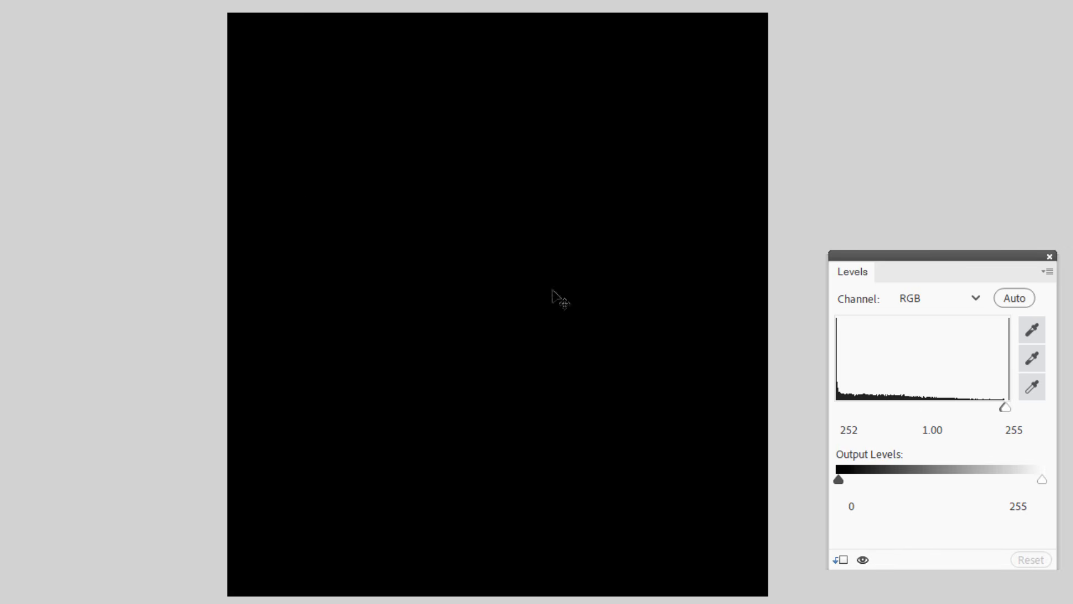
{"action": "left_click", "coordinate": [1049, 257]}
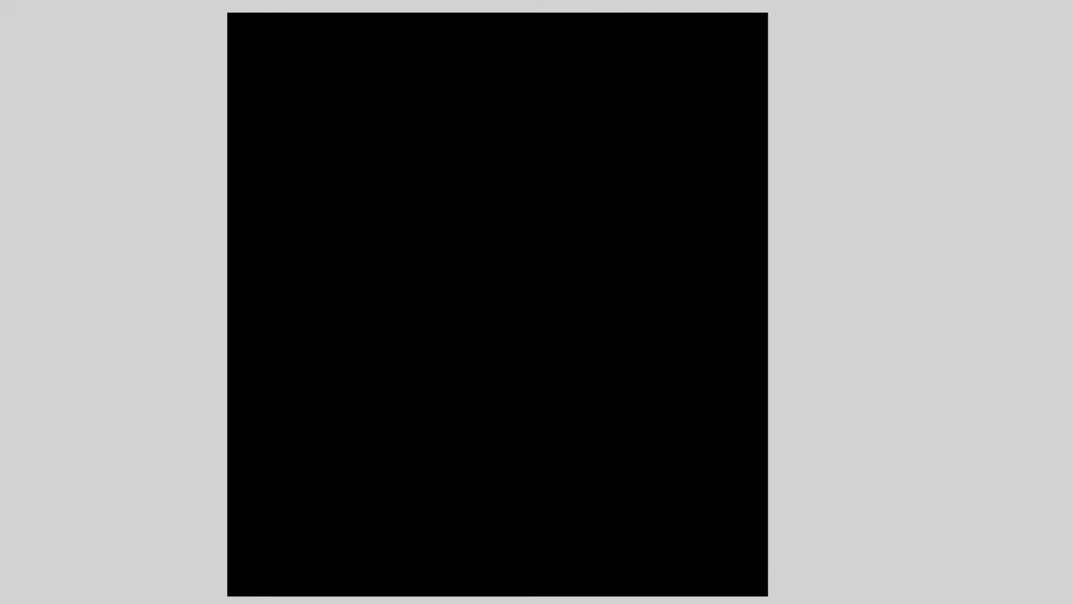
Hide the black Layer 1 and add a new empty layer directly above it for the colour
{"action": "left_click", "coordinate": [1072, 246]}
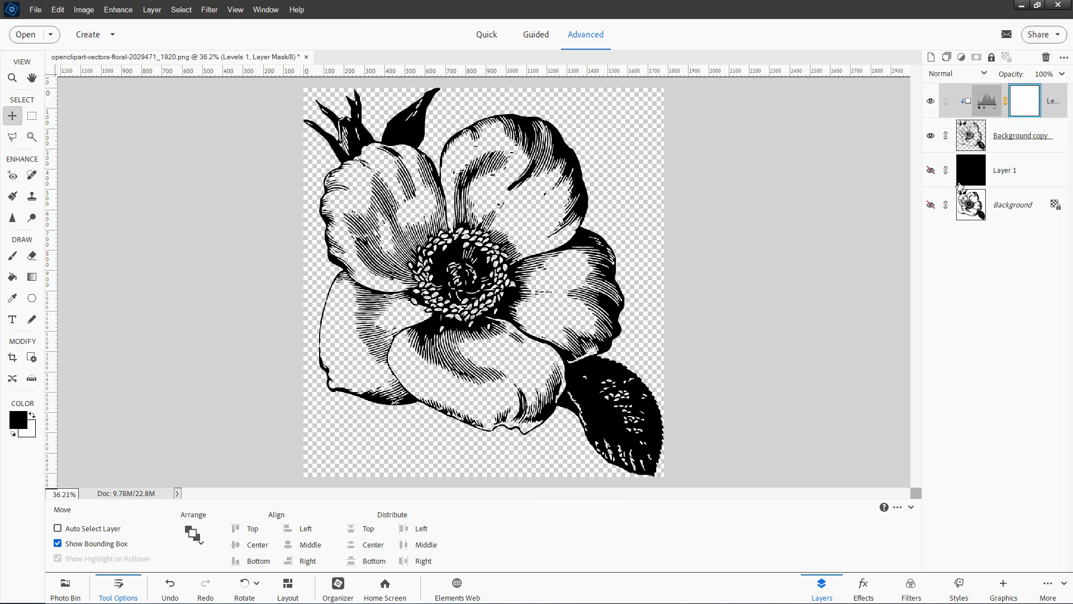
{"action": "left_click", "coordinate": [1026, 172]}
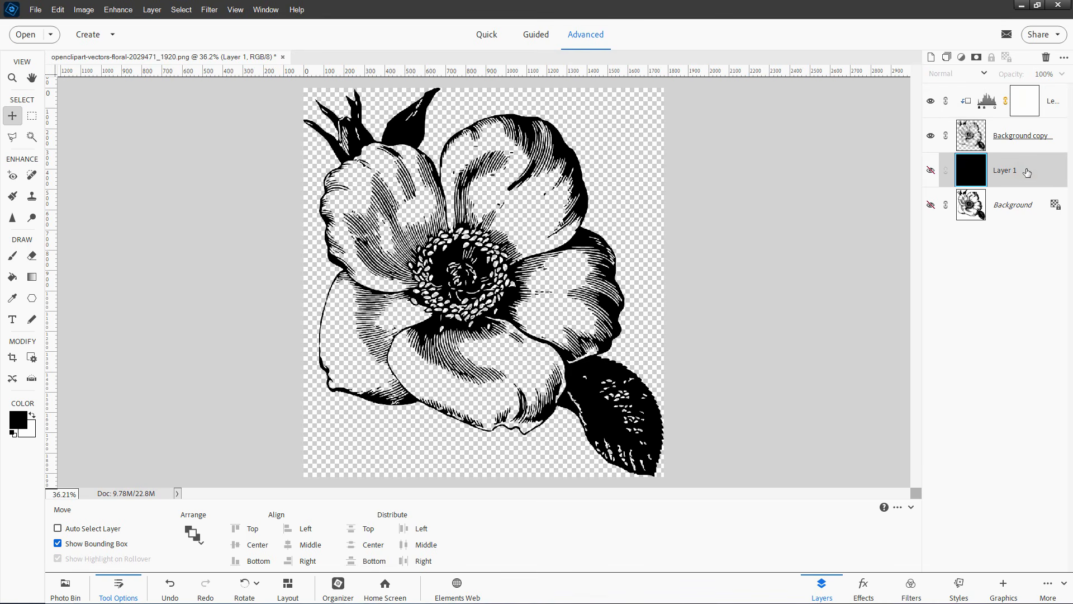
{"action": "left_click", "coordinate": [930, 57]}
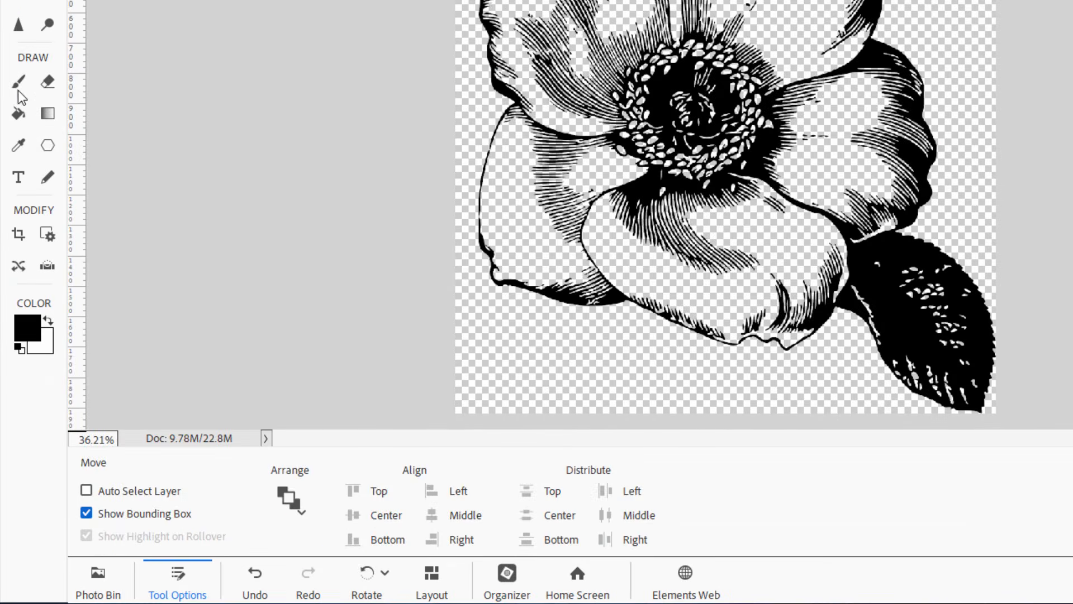
Activate the Brush tool and choose the 19 px hard round brush preset
{"action": "left_click", "coordinate": [13, 257]}
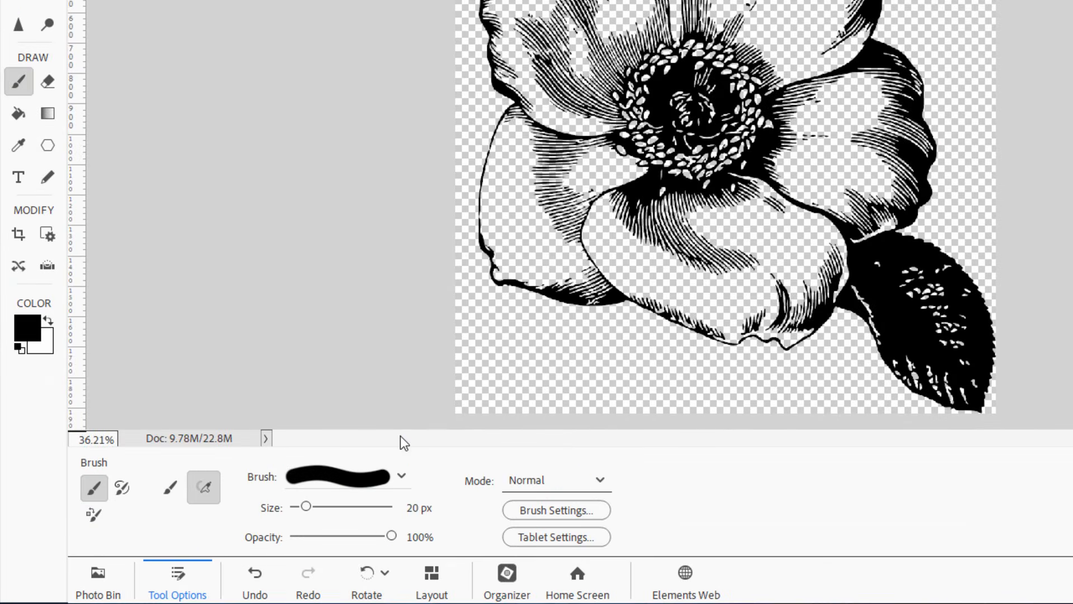
{"action": "left_click", "coordinate": [401, 476]}
{"action": "left_click", "coordinate": [369, 442]}
Set the foreground color to a light pink
{"action": "left_click", "coordinate": [30, 331]}
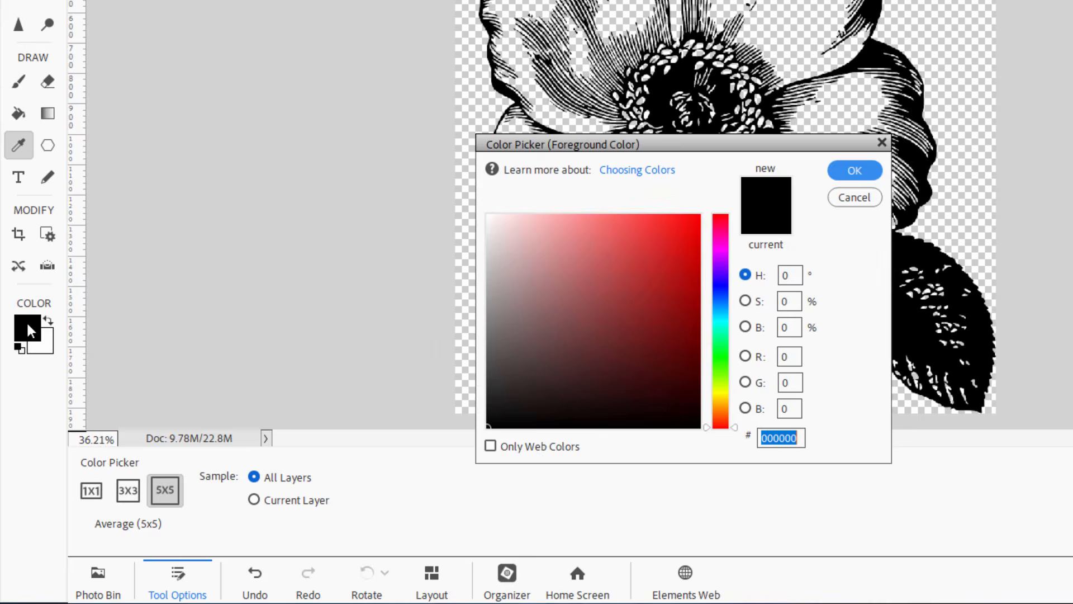
{"action": "left_click", "coordinate": [720, 250]}
{"action": "left_click_drag", "start_coordinate": [606, 225], "coordinate": [544, 211]}
{"action": "left_click", "coordinate": [846, 170]}
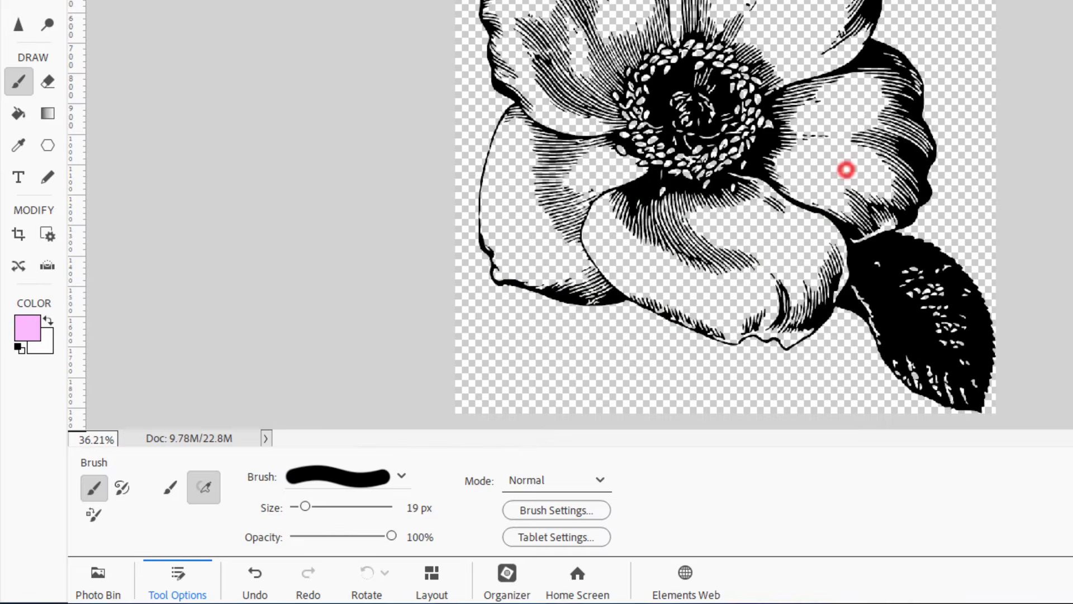
Paint a light pink patch under the tips of the shading lines in the middle of the flower's bottom petal
{"action": "scroll", "coordinate": [630, 185], "scroll_direction": "up", "scroll_amount": 5}
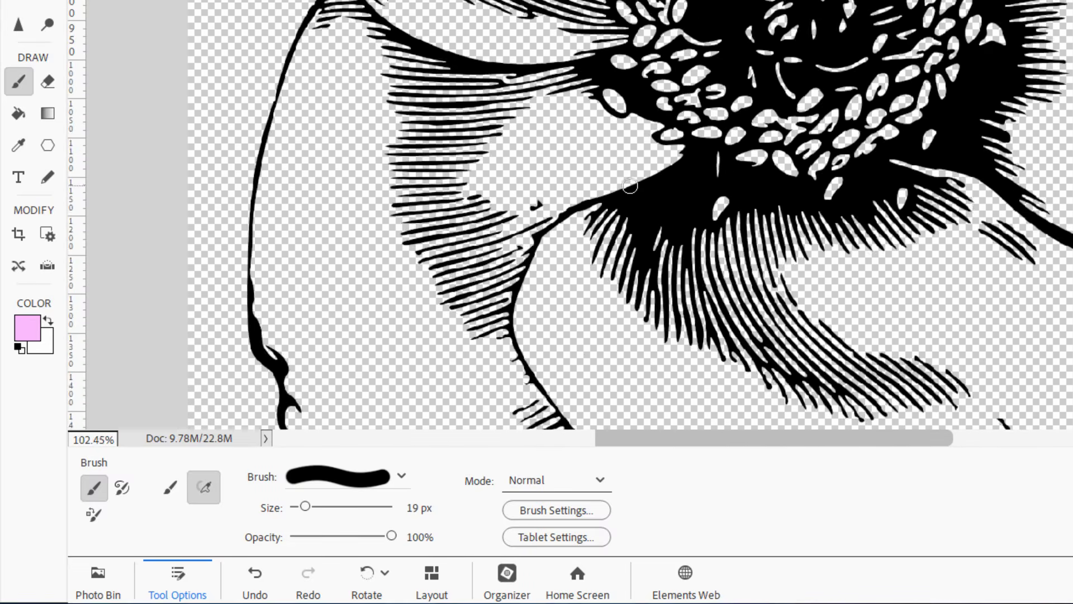
{"action": "scroll", "coordinate": [630, 186], "scroll_direction": "up", "scroll_amount": 1}
{"action": "scroll", "coordinate": [669, 197], "scroll_direction": "down", "scroll_amount": 3}
{"action": "mouse_move", "coordinate": [630, 177]}
{"action": "left_mouse_down"}
{"action": "mouse_move", "coordinate": [724, 222]}
{"action": "mouse_move", "coordinate": [732, 159]}
{"action": "mouse_move", "coordinate": [720, 158]}
{"action": "mouse_move", "coordinate": [809, 193]}
{"action": "mouse_move", "coordinate": [784, 145]}
{"action": "mouse_move", "coordinate": [720, 106]}
{"action": "mouse_move", "coordinate": [704, 199]}
{"action": "mouse_move", "coordinate": [807, 223]}
{"action": "mouse_move", "coordinate": [801, 205]}
{"action": "mouse_move", "coordinate": [749, 191]}
{"action": "left_mouse_up"}
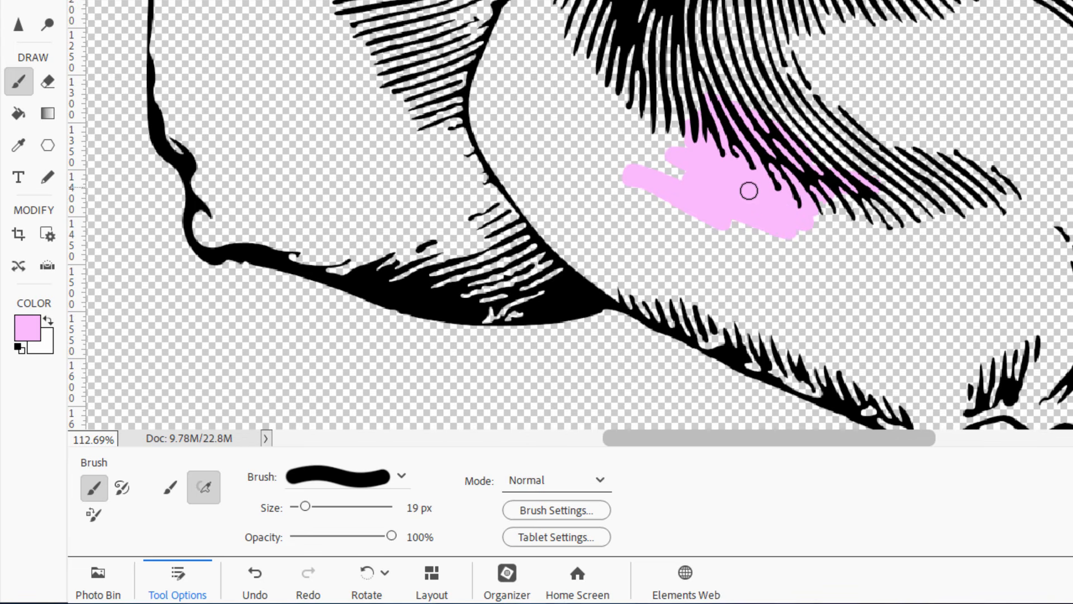
{"action": "mouse_move", "coordinate": [598, 194]}
{"action": "left_mouse_down"}
{"action": "mouse_move", "coordinate": [696, 194]}
{"action": "mouse_move", "coordinate": [708, 183]}
{"action": "mouse_move", "coordinate": [736, 192]}
{"action": "mouse_move", "coordinate": [702, 221]}
{"action": "mouse_move", "coordinate": [593, 182]}
{"action": "mouse_move", "coordinate": [639, 170]}
{"action": "mouse_move", "coordinate": [687, 187]}
{"action": "left_mouse_up"}
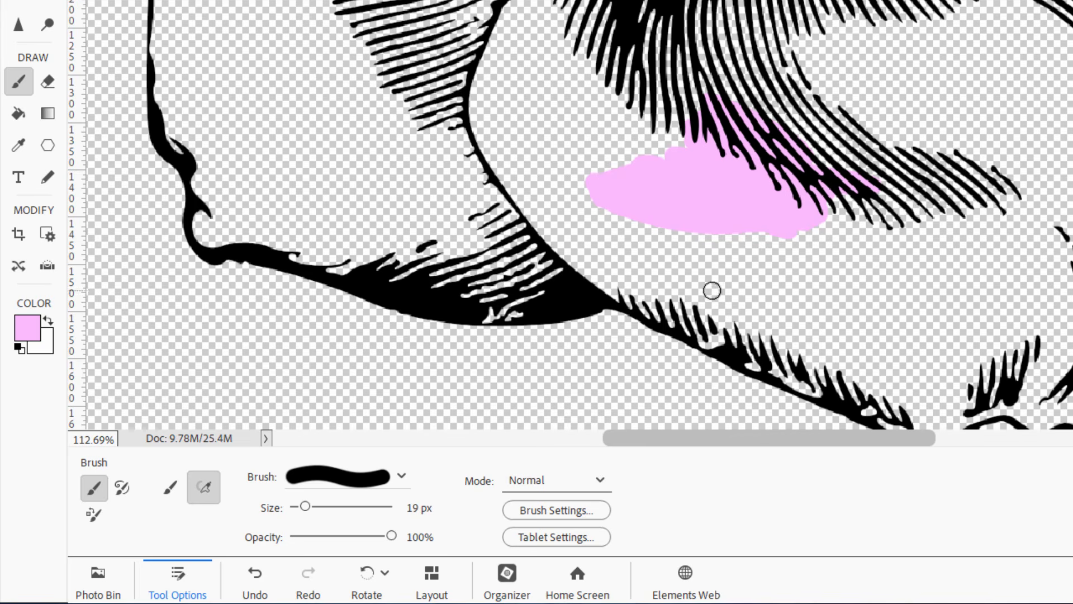
Paint light pink along the inside of the bottom petal's lower outline, filling between the hatch lines and around the wavy tip
{"action": "mouse_move", "coordinate": [630, 310]}
{"action": "left_mouse_down"}
{"action": "mouse_move", "coordinate": [618, 297]}
{"action": "mouse_move", "coordinate": [633, 302]}
{"action": "left_mouse_up"}
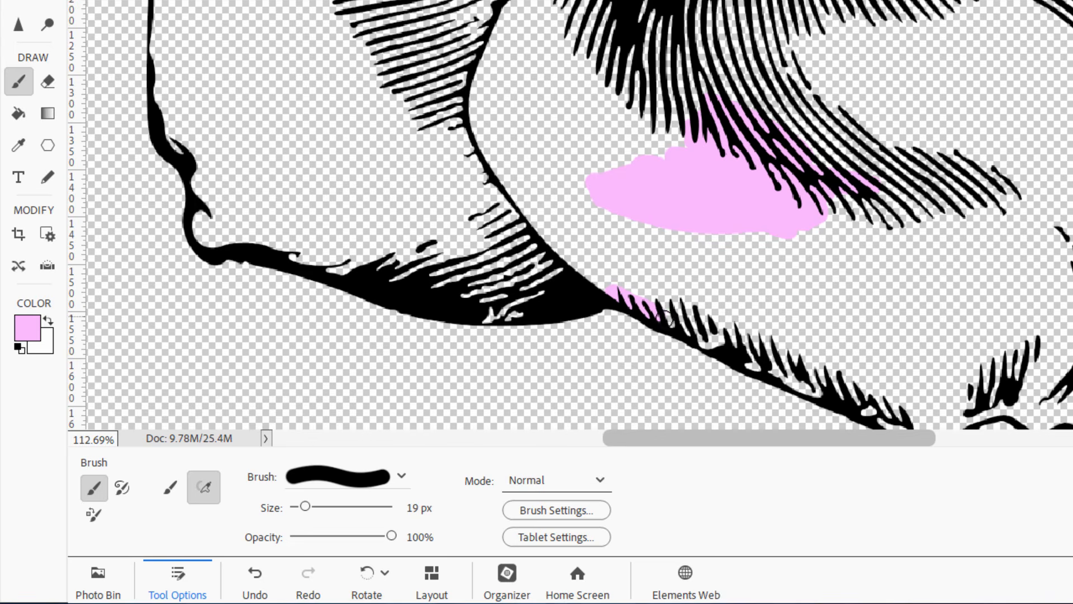
{"action": "mouse_move", "coordinate": [770, 363]}
{"action": "left_mouse_down"}
{"action": "mouse_move", "coordinate": [714, 326]}
{"action": "mouse_move", "coordinate": [643, 288]}
{"action": "left_mouse_up"}
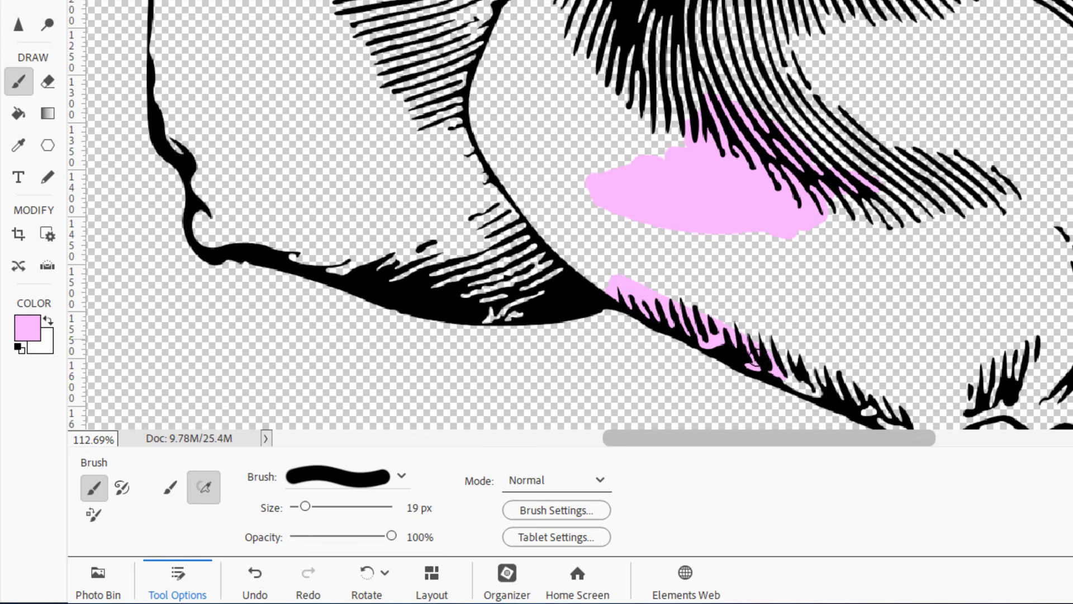
{"action": "left_click_drag", "start_coordinate": [833, 379], "coordinate": [774, 349]}
{"action": "key", "text": "space"}
{"action": "mouse_move", "coordinate": [888, 365]}
{"action": "left_mouse_down"}
{"action": "mouse_move", "coordinate": [827, 292]}
{"action": "mouse_move", "coordinate": [663, 175]}
{"action": "mouse_move", "coordinate": [528, 122]}
{"action": "mouse_move", "coordinate": [491, 158]}
{"action": "mouse_move", "coordinate": [556, 193]}
{"action": "mouse_move", "coordinate": [593, 187]}
{"action": "mouse_move", "coordinate": [492, 148]}
{"action": "mouse_move", "coordinate": [553, 179]}
{"action": "mouse_move", "coordinate": [641, 163]}
{"action": "mouse_move", "coordinate": [685, 182]}
{"action": "mouse_move", "coordinate": [704, 173]}
{"action": "mouse_move", "coordinate": [737, 213]}
{"action": "mouse_move", "coordinate": [814, 155]}
{"action": "mouse_move", "coordinate": [719, 172]}
{"action": "mouse_move", "coordinate": [749, 187]}
{"action": "mouse_move", "coordinate": [714, 163]}
{"action": "left_mouse_up"}
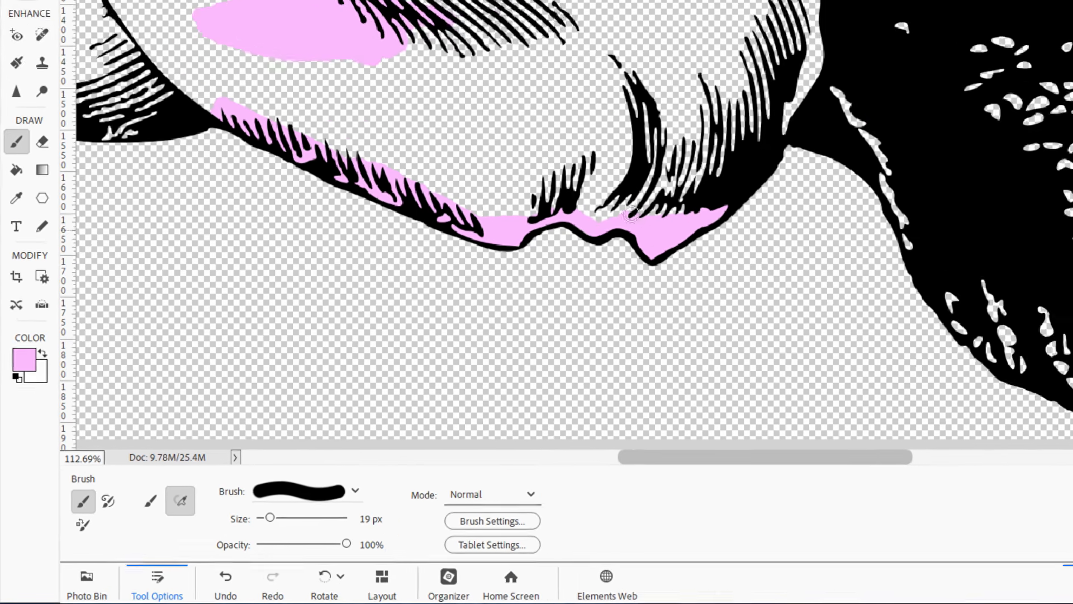
{"action": "mouse_move", "coordinate": [632, 214]}
{"action": "left_mouse_down"}
{"action": "mouse_move", "coordinate": [589, 198]}
{"action": "mouse_move", "coordinate": [609, 213]}
{"action": "left_mouse_up"}
{"action": "mouse_move", "coordinate": [397, 306]}
{"action": "left_mouse_down"}
{"action": "mouse_move", "coordinate": [395, 289]}
{"action": "mouse_move", "coordinate": [406, 293]}
{"action": "left_mouse_up"}
Paint light pink into the inner corner of the lower-left petal, right beside the flower's center
{"action": "left_click_drag", "start_coordinate": [290, 113], "coordinate": [373, 373]}
{"action": "left_click_drag", "start_coordinate": [319, 308], "coordinate": [397, 392]}
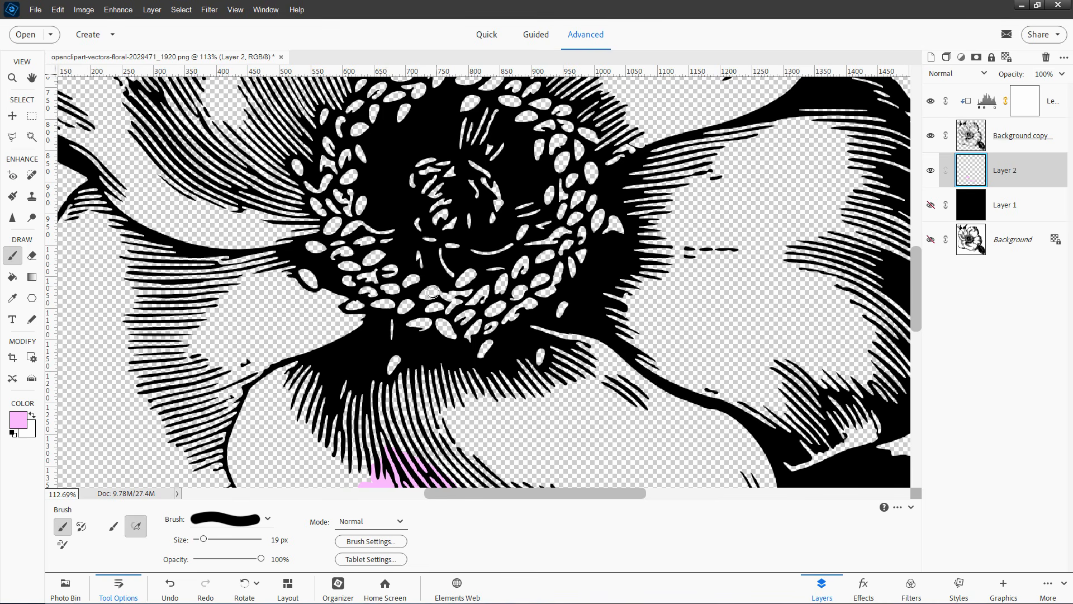
{"action": "left_click_drag", "start_coordinate": [290, 263], "coordinate": [290, 269]}
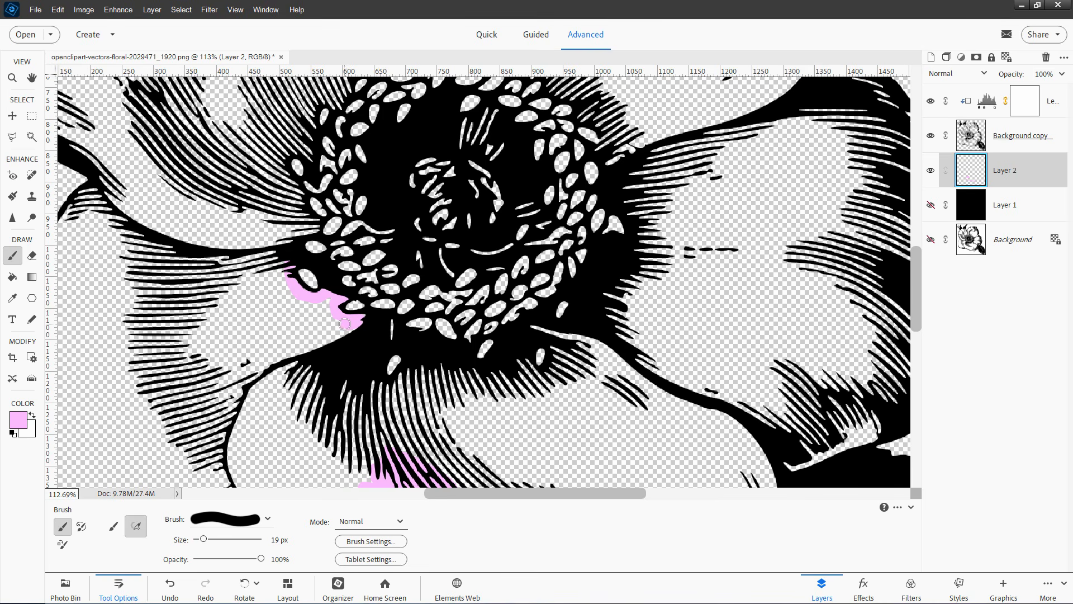
{"action": "mouse_move", "coordinate": [297, 298]}
{"action": "left_mouse_down"}
{"action": "mouse_move", "coordinate": [354, 328]}
{"action": "mouse_move", "coordinate": [322, 337]}
{"action": "left_mouse_up"}
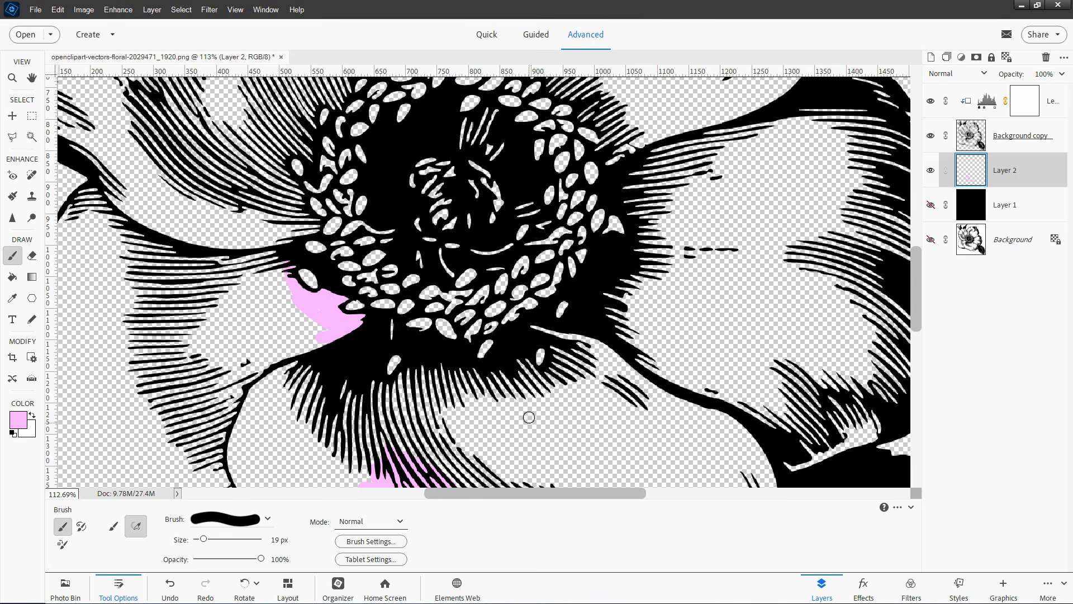
Paint light pink along the narrow areas beside the flower's center, at the bottom petal's upper edge and the upper-right petal's base
{"action": "mouse_move", "coordinate": [524, 359]}
{"action": "left_mouse_down"}
{"action": "mouse_move", "coordinate": [535, 375]}
{"action": "mouse_move", "coordinate": [524, 362]}
{"action": "left_mouse_up"}
{"action": "left_click_drag", "start_coordinate": [550, 332], "coordinate": [602, 345]}
{"action": "left_click_drag", "start_coordinate": [662, 254], "coordinate": [537, 397]}
{"action": "left_click_drag", "start_coordinate": [493, 305], "coordinate": [482, 297]}
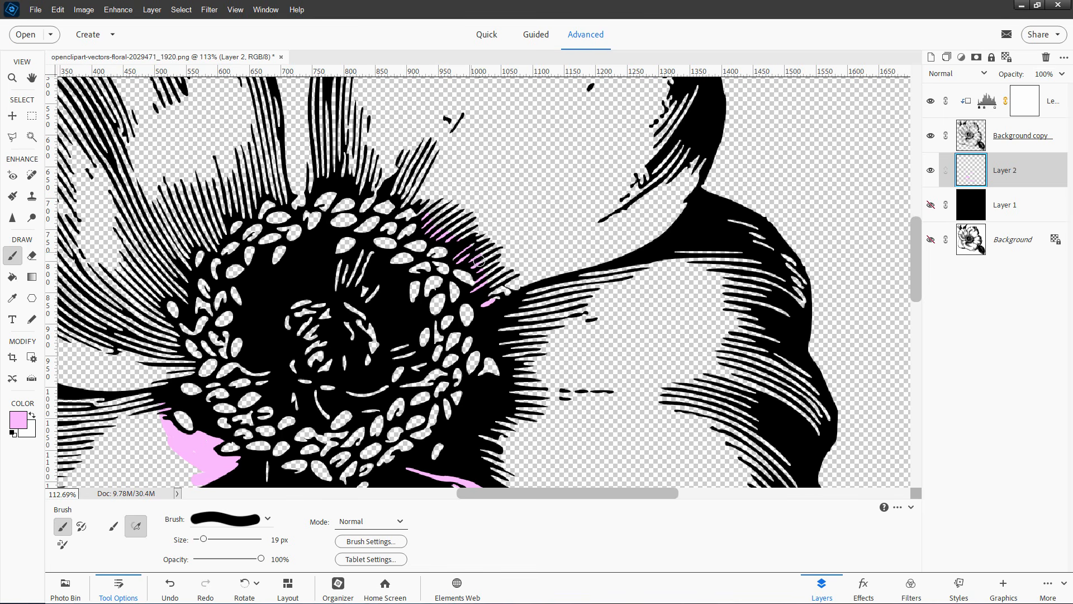
Enlarge the brush to 100 px and fill most of the bottom petal with light pink
{"action": "left_click_drag", "start_coordinate": [510, 400], "coordinate": [795, 98]}
{"action": "left_click_drag", "start_coordinate": [374, 345], "coordinate": [306, 317]}
{"action": "left_click_drag", "start_coordinate": [404, 336], "coordinate": [383, 338]}
{"action": "key", "text": "bracketright"}
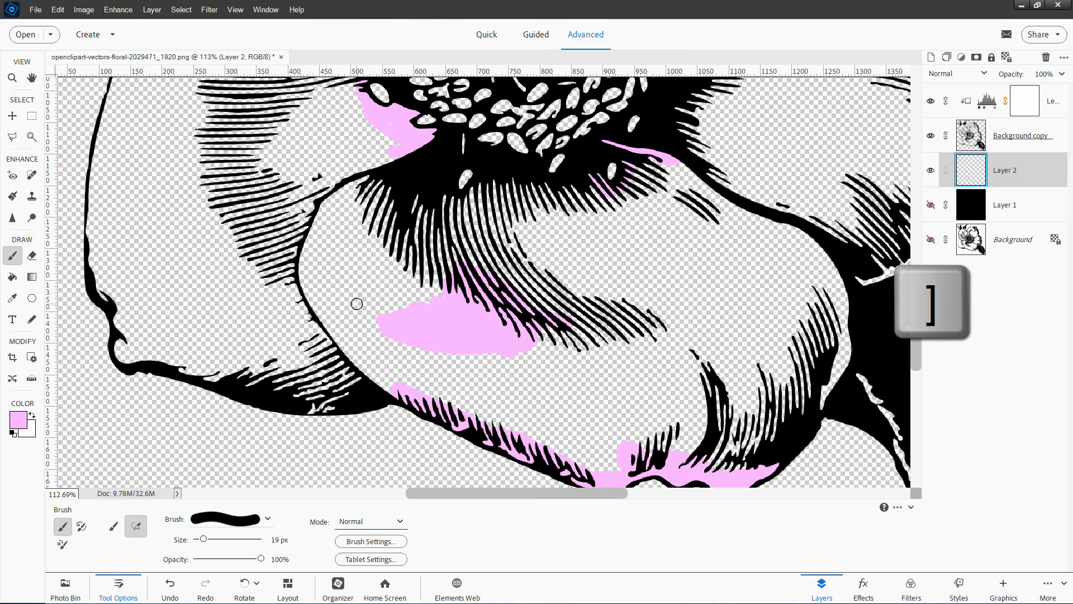
{"action": "key", "text": "bracketright"}
{"action": "key", "text": "bracketright"}
{"action": "key", "text": "bracketright"}
{"action": "key", "text": "bracketright"}
{"action": "key", "text": "bracketright"}
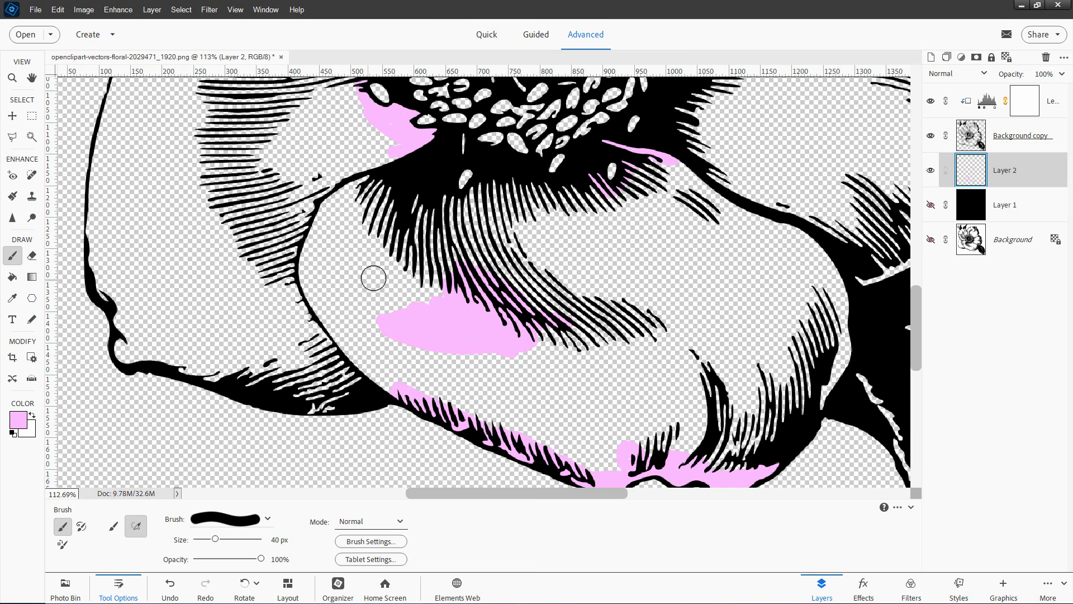
{"action": "key", "text": "bracketright"}
{"action": "key", "text": "bracketright"}
{"action": "key", "text": "bracketright"}
{"action": "mouse_move", "coordinate": [347, 215]}
{"action": "left_mouse_down"}
{"action": "mouse_move", "coordinate": [461, 322]}
{"action": "mouse_move", "coordinate": [331, 246]}
{"action": "mouse_move", "coordinate": [401, 346]}
{"action": "mouse_move", "coordinate": [328, 290]}
{"action": "mouse_move", "coordinate": [325, 227]}
{"action": "mouse_move", "coordinate": [361, 335]}
{"action": "mouse_move", "coordinate": [392, 361]}
{"action": "mouse_move", "coordinate": [603, 446]}
{"action": "mouse_move", "coordinate": [685, 432]}
{"action": "mouse_move", "coordinate": [744, 446]}
{"action": "mouse_move", "coordinate": [747, 398]}
{"action": "mouse_move", "coordinate": [652, 404]}
{"action": "mouse_move", "coordinate": [476, 329]}
{"action": "mouse_move", "coordinate": [636, 344]}
{"action": "mouse_move", "coordinate": [512, 282]}
{"action": "mouse_move", "coordinate": [393, 266]}
{"action": "mouse_move", "coordinate": [377, 239]}
{"action": "mouse_move", "coordinate": [439, 218]}
{"action": "left_mouse_up"}
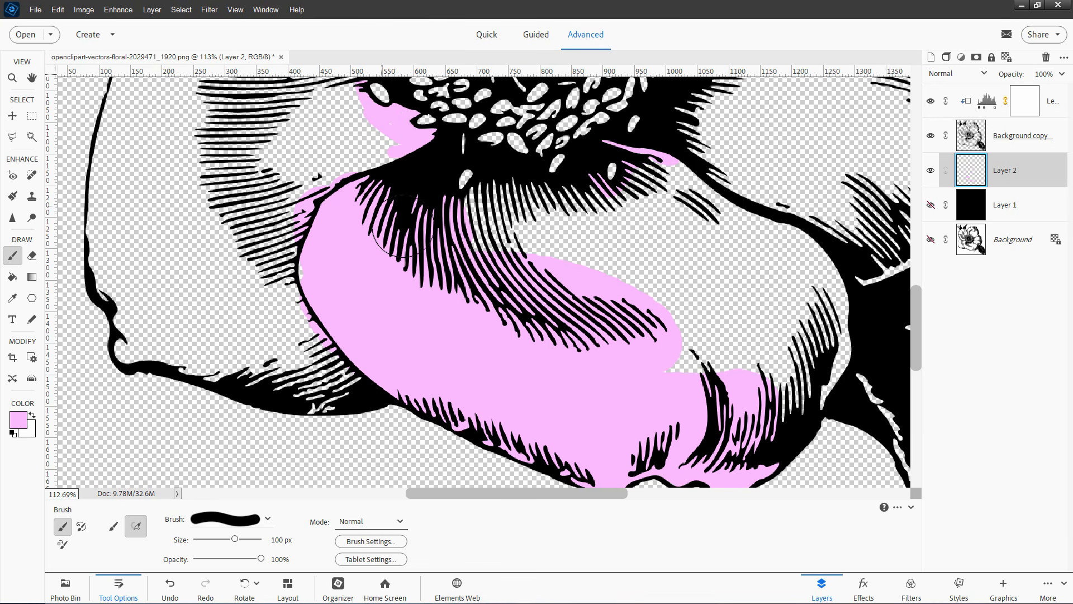
Fill the rest of the bottom petal and all the other petals with light pink, leaving the flower's center unpainted
{"action": "mouse_move", "coordinate": [459, 234]}
{"action": "left_mouse_down"}
{"action": "mouse_move", "coordinate": [517, 214]}
{"action": "mouse_move", "coordinate": [594, 220]}
{"action": "mouse_move", "coordinate": [558, 233]}
{"action": "mouse_move", "coordinate": [602, 268]}
{"action": "mouse_move", "coordinate": [632, 253]}
{"action": "mouse_move", "coordinate": [654, 196]}
{"action": "mouse_move", "coordinate": [696, 205]}
{"action": "mouse_move", "coordinate": [803, 268]}
{"action": "mouse_move", "coordinate": [819, 318]}
{"action": "mouse_move", "coordinate": [799, 380]}
{"action": "mouse_move", "coordinate": [786, 365]}
{"action": "mouse_move", "coordinate": [760, 383]}
{"action": "mouse_move", "coordinate": [731, 265]}
{"action": "left_mouse_up"}
{"action": "mouse_move", "coordinate": [462, 416]}
{"action": "left_mouse_down"}
{"action": "mouse_move", "coordinate": [407, 472]}
{"action": "mouse_move", "coordinate": [462, 435]}
{"action": "mouse_move", "coordinate": [402, 472]}
{"action": "left_mouse_up"}
{"action": "key", "text": "ctrl+0"}
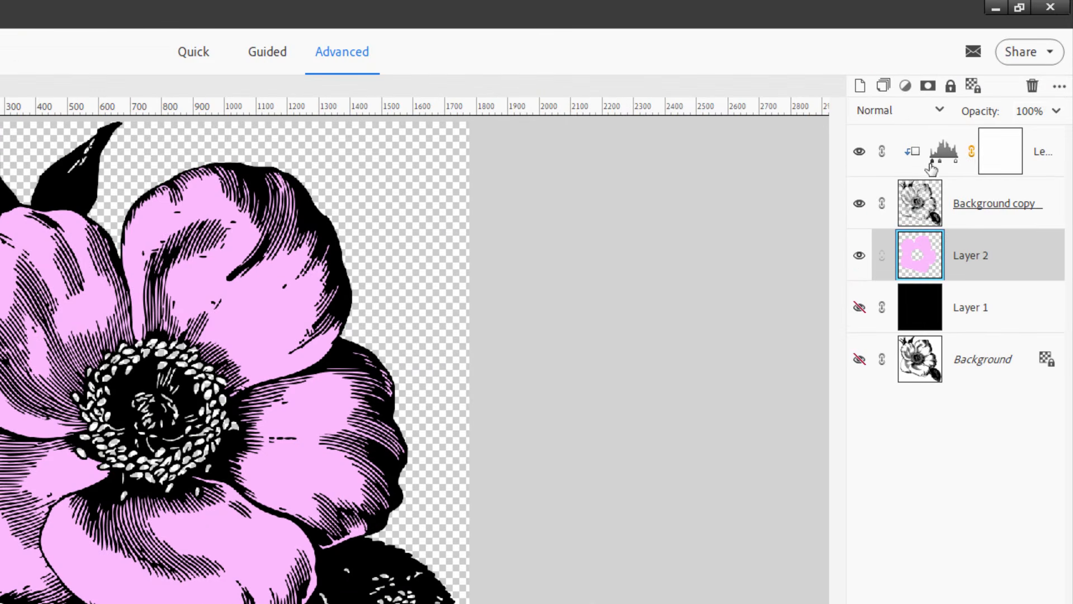
Add a new layer above the petal color layer and set the foreground color to yellow fff000
{"action": "left_click", "coordinate": [860, 86]}
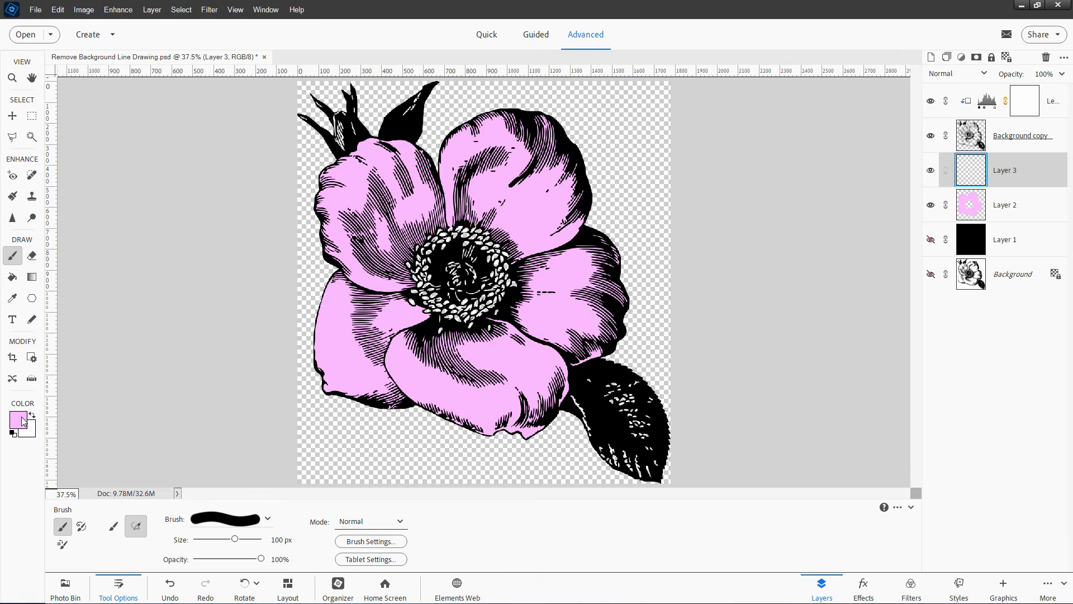
{"action": "left_click", "coordinate": [24, 421]}
{"action": "left_click", "coordinate": [480, 464]}
{"action": "left_click_drag", "start_coordinate": [453, 353], "coordinate": [468, 345]}
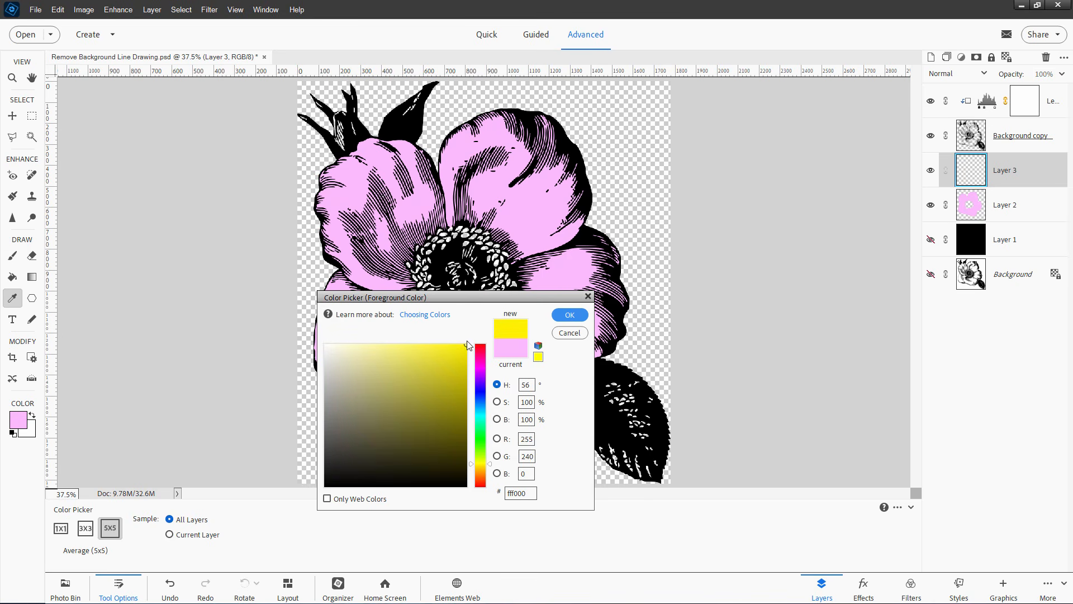
{"action": "left_click", "coordinate": [568, 315]}
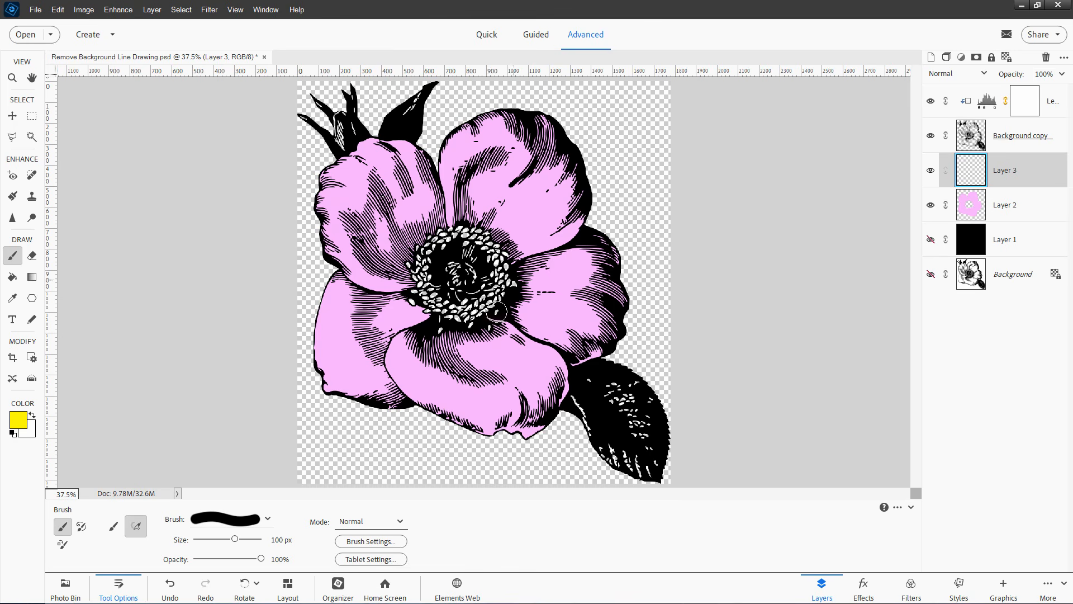
Try zooming on the flower's center and check the Zoom with Scroll Wheel option in the general preferences
{"action": "scroll", "coordinate": [441, 339], "scroll_direction": "up", "scroll_amount": 10}
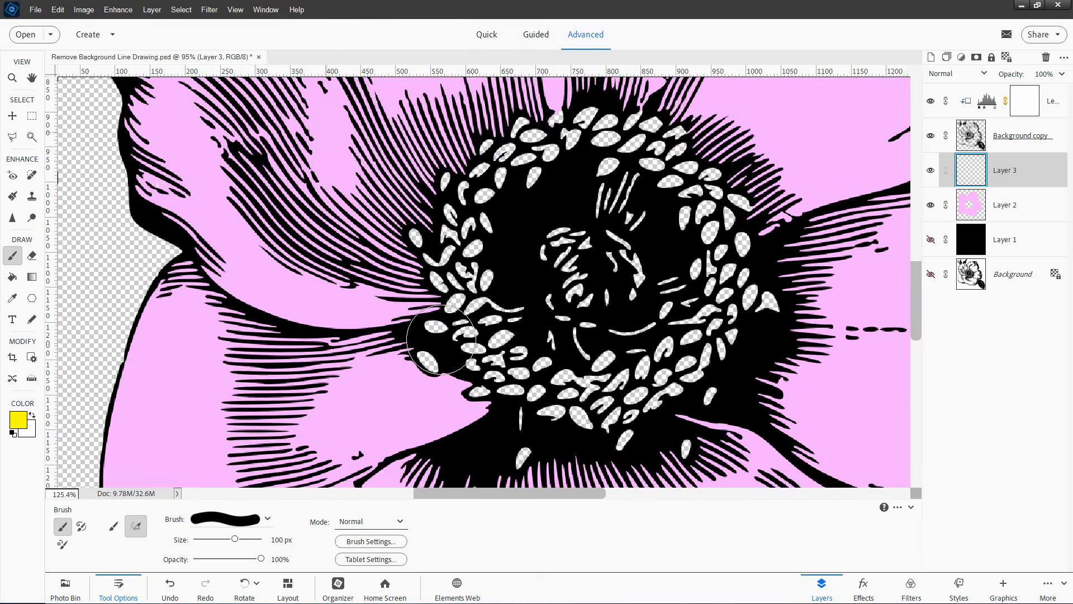
{"action": "scroll", "coordinate": [441, 339], "scroll_direction": "down", "scroll_amount": 5}
{"action": "scroll", "coordinate": [442, 340], "scroll_direction": "up", "scroll_amount": 4}
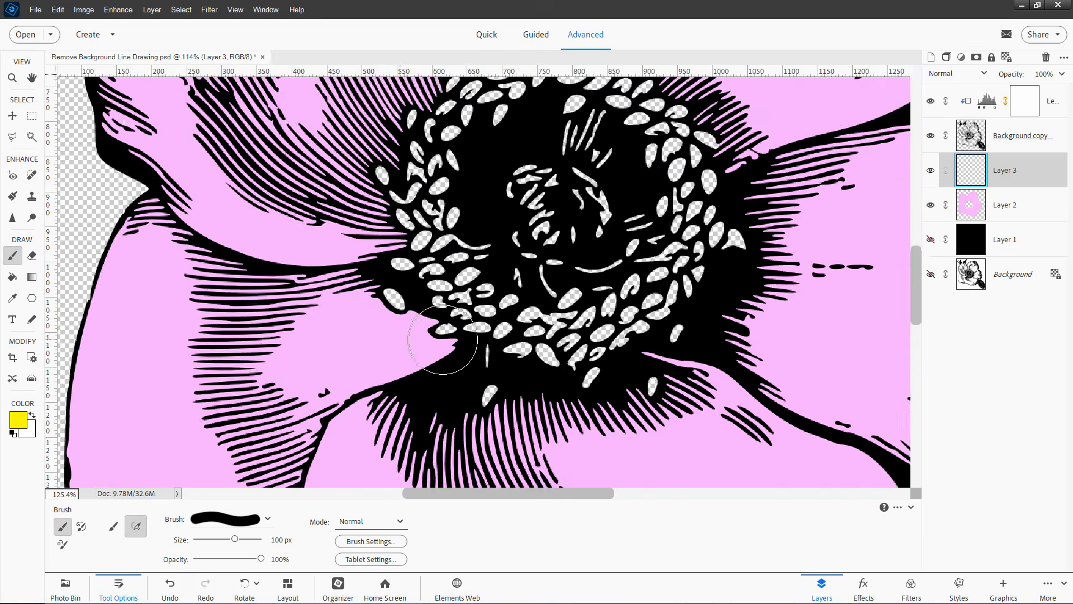
{"action": "scroll", "coordinate": [443, 340], "scroll_direction": "down", "scroll_amount": 4}
{"action": "scroll", "coordinate": [442, 340], "scroll_direction": "down", "scroll_amount": 3}
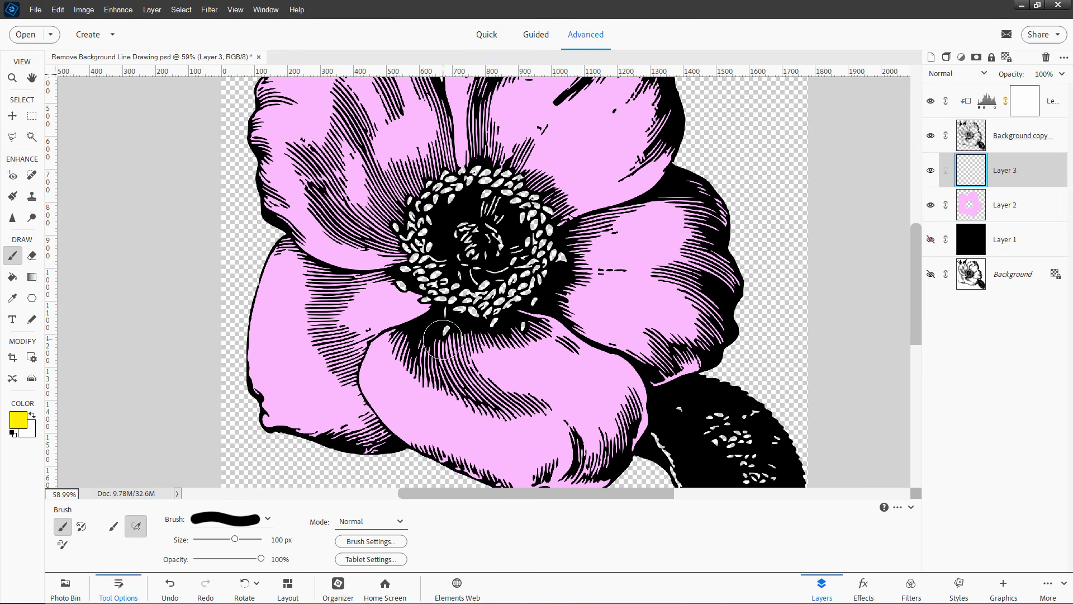
{"action": "left_click", "coordinate": [57, 9]}
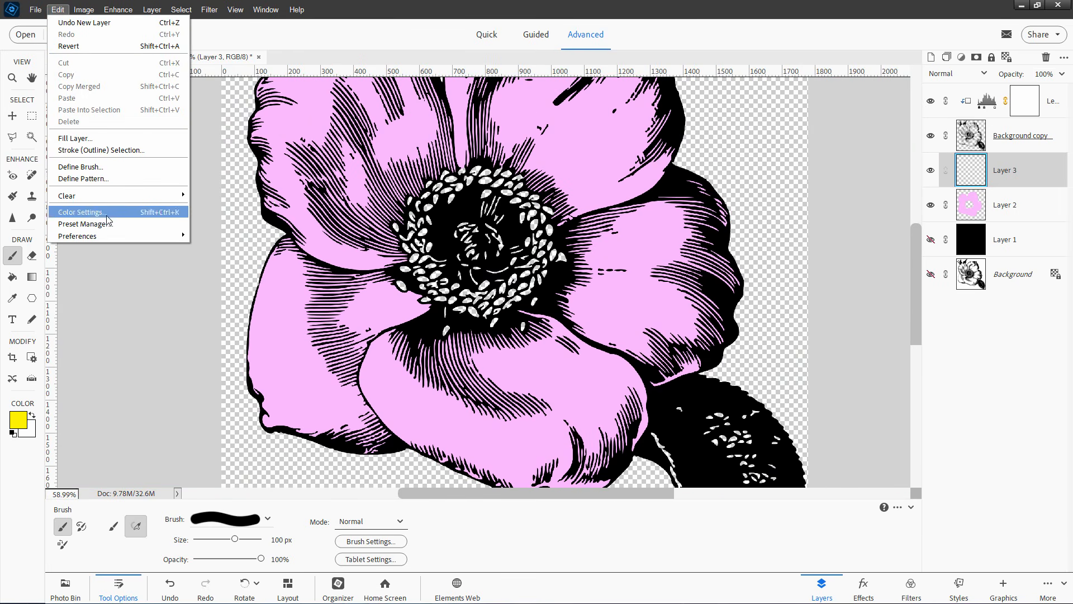
{"action": "mouse_move", "coordinate": [109, 235]}
{"action": "left_click", "coordinate": [214, 232]}
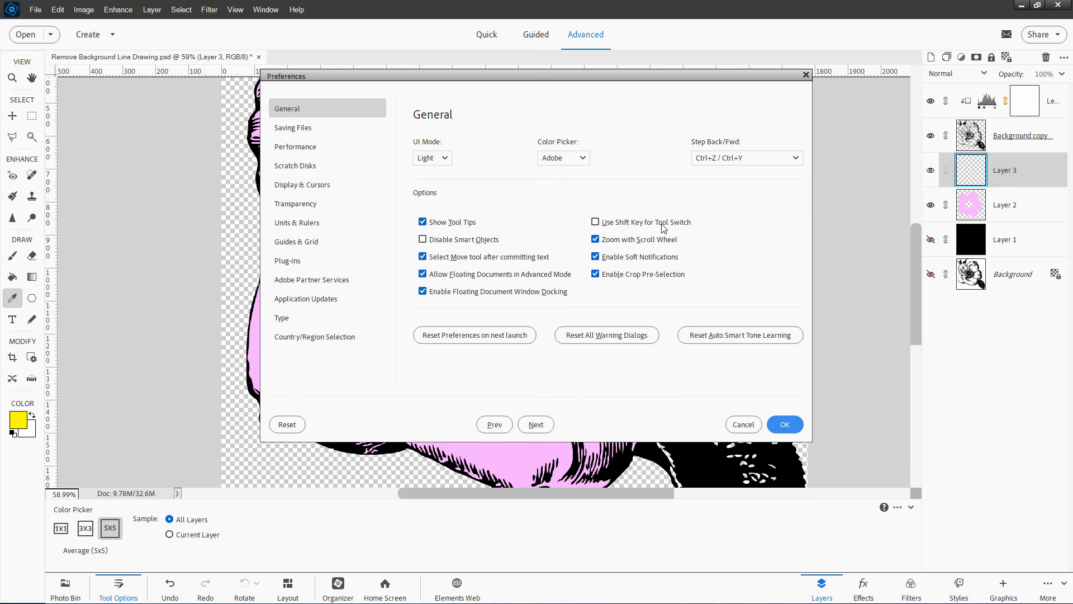
{"action": "left_click", "coordinate": [785, 424]}
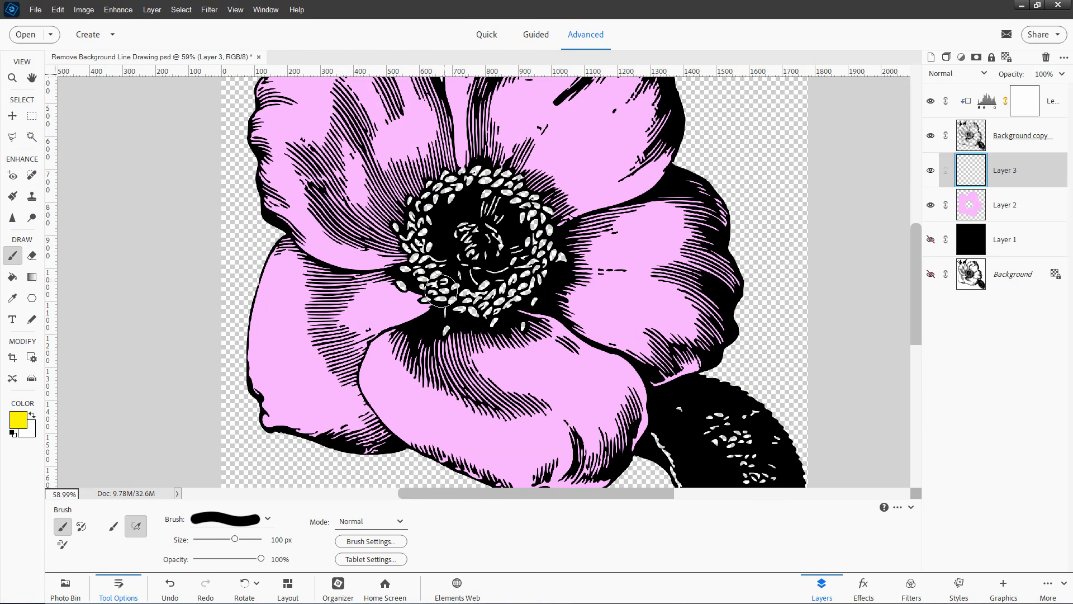
Reduce the brush size to 30 px and fill the outlying seed at the lower left of the center ring with yellow
{"action": "key", "text": "bracketleft"}
{"action": "key", "text": "bracketleft"}
{"action": "key", "text": "bracketleft"}
{"action": "key", "text": "bracketleft"}
{"action": "key", "text": "bracketleft"}
{"action": "key", "text": "bracketleft"}
{"action": "key", "text": "bracketleft"}
{"action": "scroll", "coordinate": [402, 297], "scroll_direction": "up", "scroll_amount": 6}
{"action": "left_click_drag", "start_coordinate": [405, 270], "coordinate": [404, 272]}
Reduce the brush size to 20 px and fill the outer seeds along the ring's lower-left edge with yellow
{"action": "key", "text": "bracketleft"}
{"action": "key", "text": "bracketleft"}
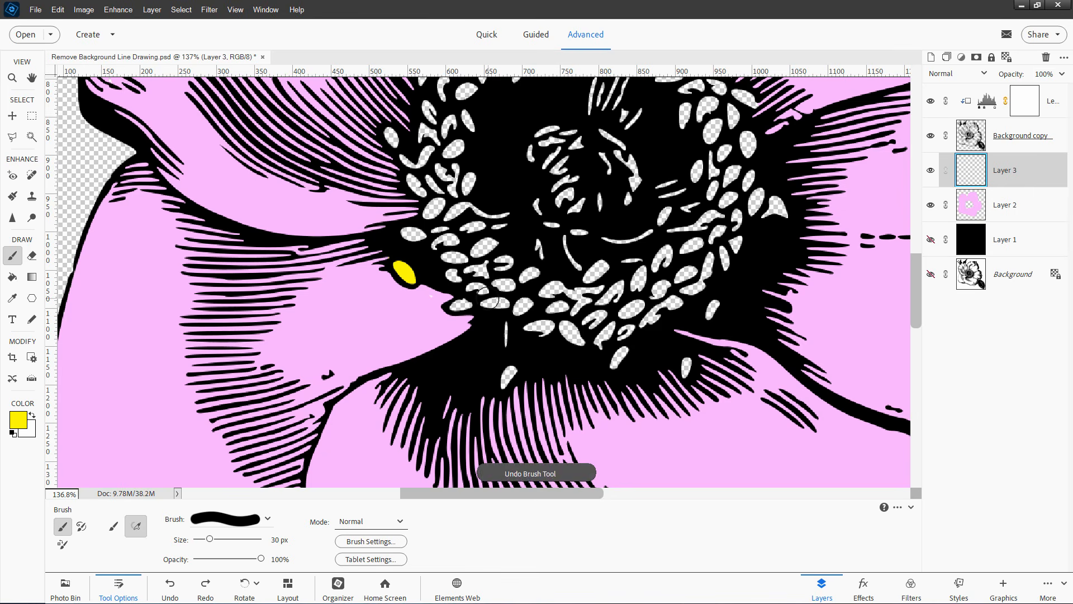
{"action": "left_click_drag", "start_coordinate": [465, 304], "coordinate": [458, 305]}
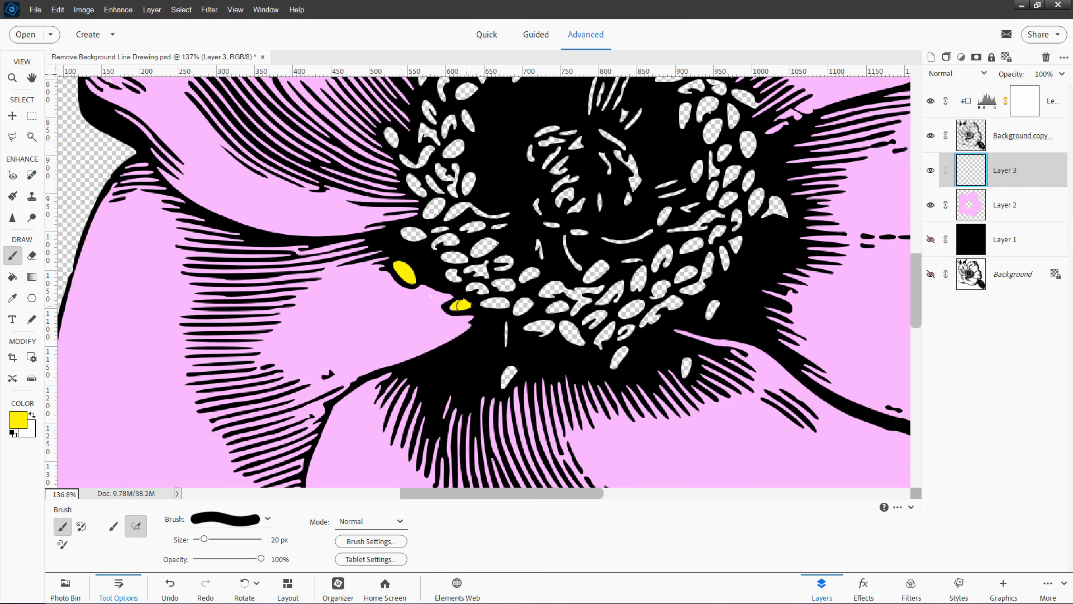
{"action": "mouse_move", "coordinate": [487, 303]}
{"action": "left_mouse_down"}
{"action": "mouse_move", "coordinate": [528, 305]}
{"action": "mouse_move", "coordinate": [510, 329]}
{"action": "mouse_move", "coordinate": [502, 388]}
{"action": "mouse_move", "coordinate": [519, 367]}
{"action": "mouse_move", "coordinate": [521, 328]}
{"action": "mouse_move", "coordinate": [550, 332]}
{"action": "left_mouse_up"}
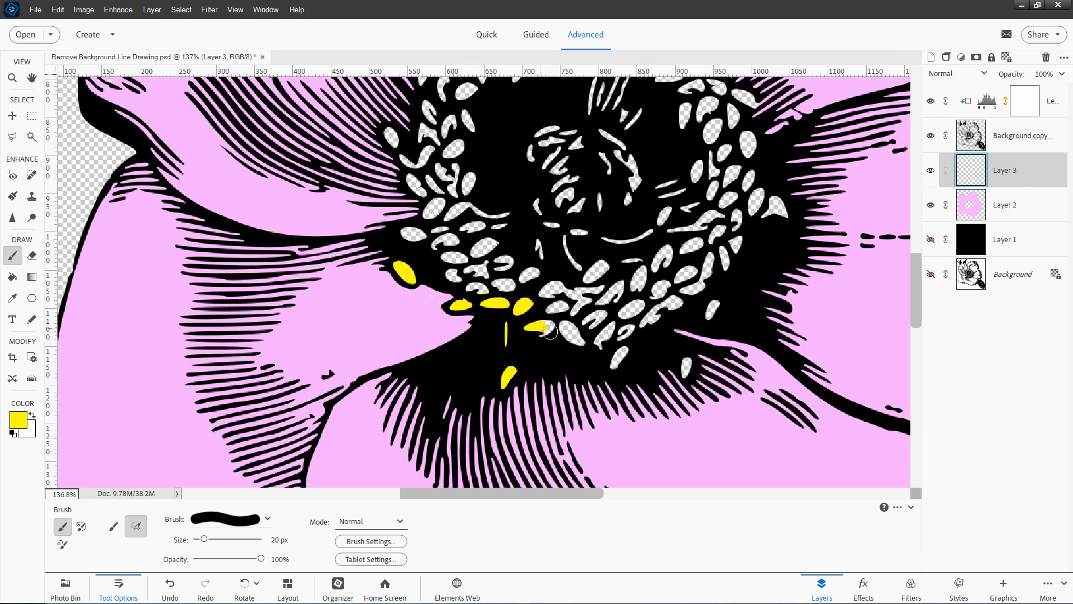
Sample the petals' light pink with Layer 2 active, and return to Layer 3 to sample the seeds' yellow
{"action": "left_click", "coordinate": [1001, 213]}
{"action": "key", "text": "alt"}
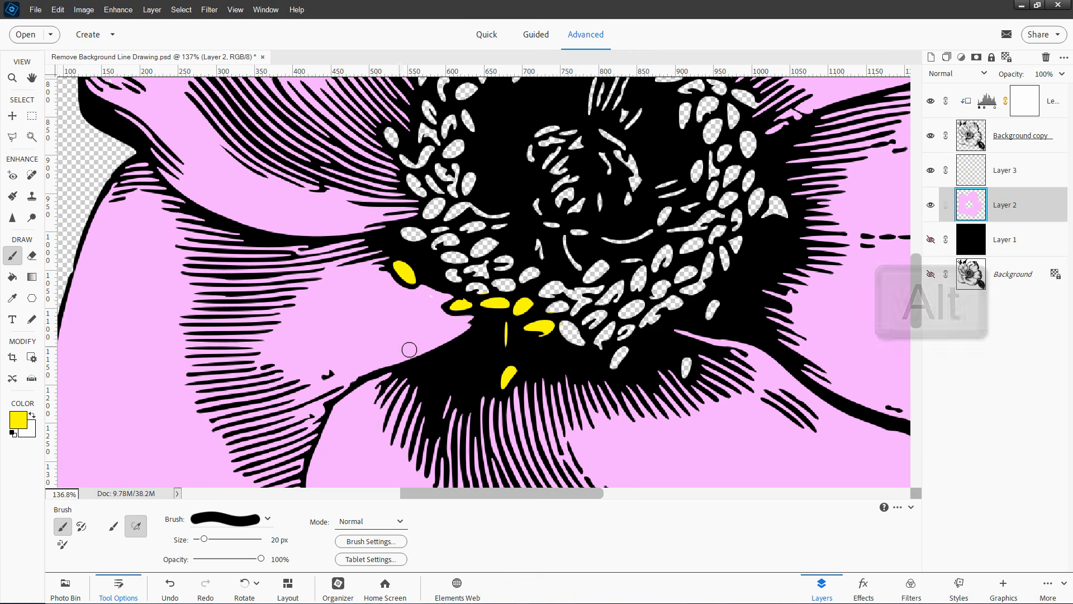
{"action": "left_click", "coordinate": [398, 314], "text": "alt"}
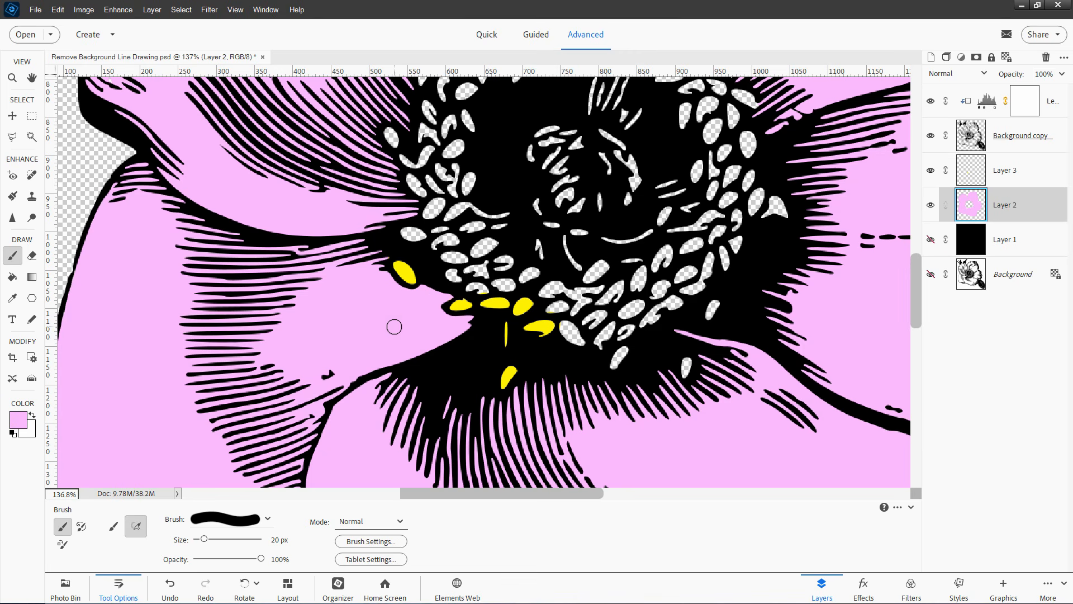
{"action": "left_click", "coordinate": [1004, 176]}
{"action": "left_click", "coordinate": [498, 302], "text": "alt"}
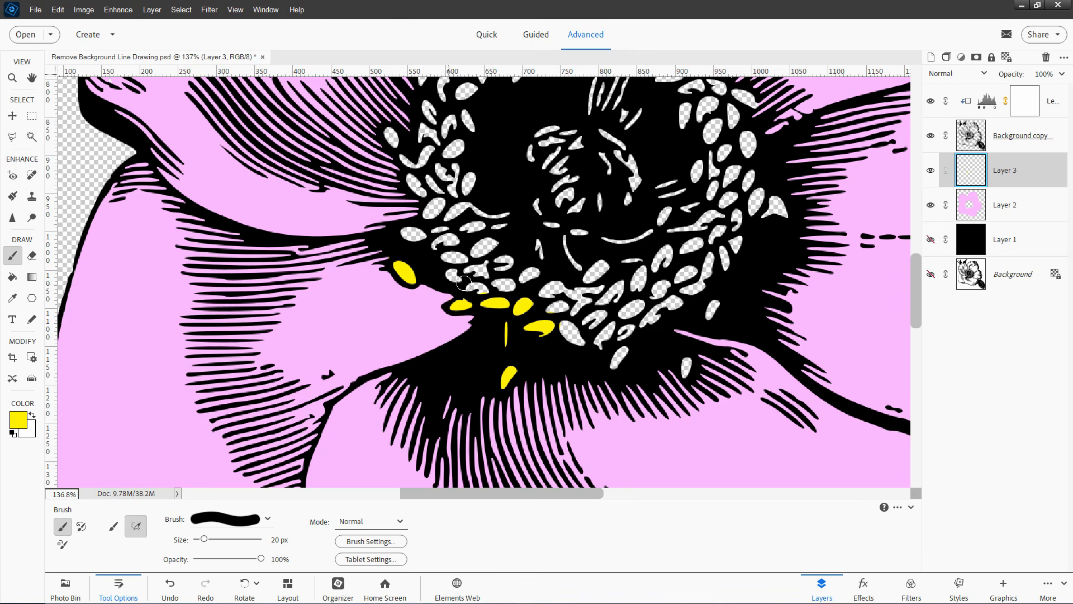
Fill the outer seeds along the left and upper-left side of the center ring with yellow
{"action": "mouse_move", "coordinate": [421, 241]}
{"action": "left_mouse_down"}
{"action": "mouse_move", "coordinate": [407, 234]}
{"action": "mouse_move", "coordinate": [427, 230]}
{"action": "mouse_move", "coordinate": [412, 179]}
{"action": "left_mouse_up"}
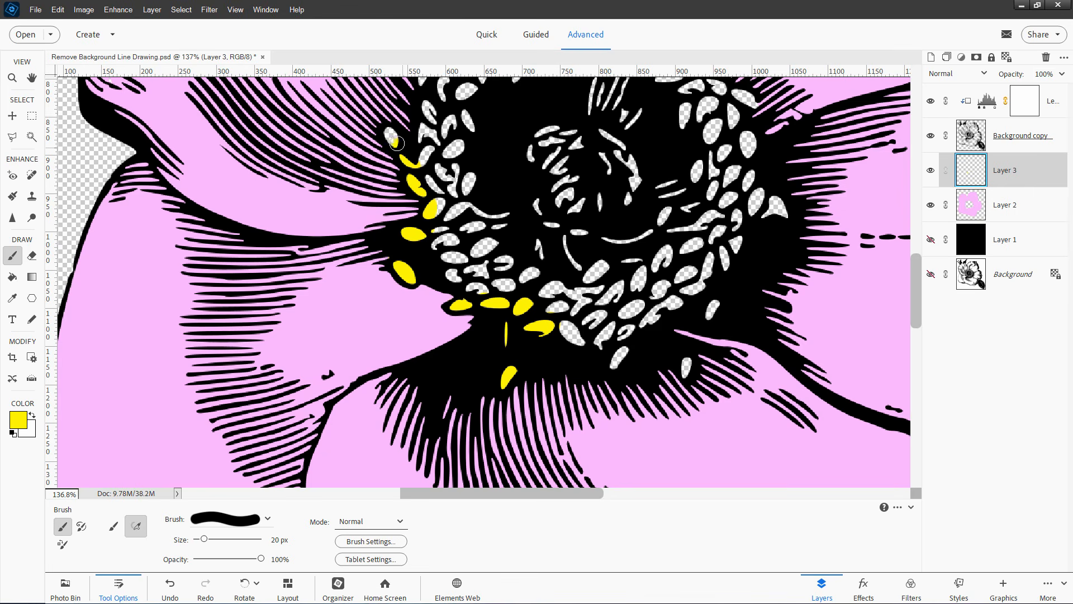
{"action": "left_click_drag", "start_coordinate": [456, 84], "coordinate": [439, 299]}
{"action": "left_click_drag", "start_coordinate": [406, 352], "coordinate": [410, 321]}
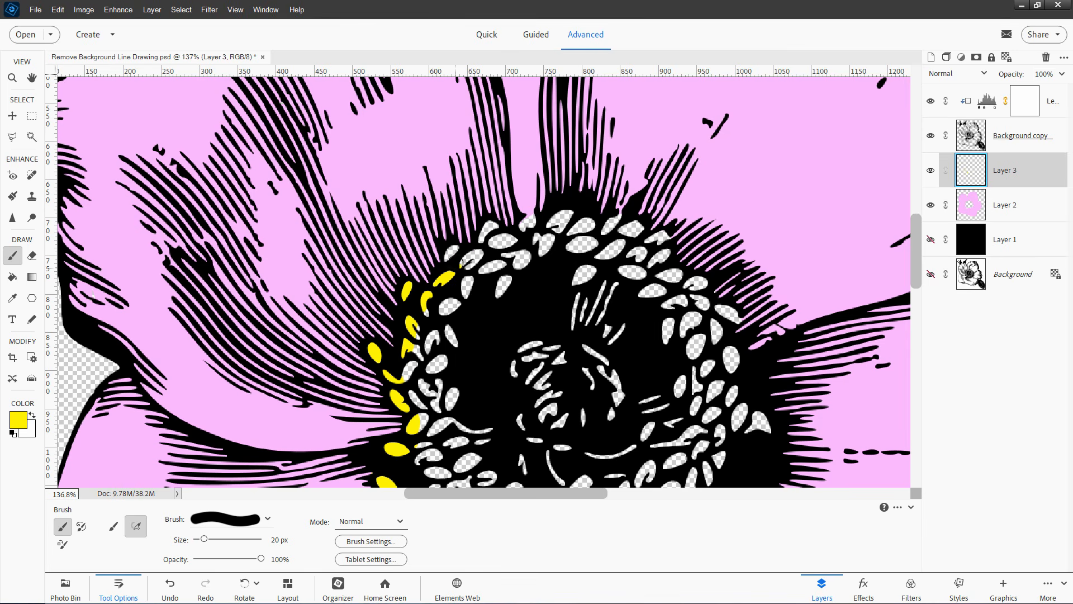
Fill the outer seeds along the top of the center ring with yellow, undoing a stray stroke on the upper-right petal
{"action": "mouse_move", "coordinate": [491, 228]}
{"action": "left_mouse_down"}
{"action": "mouse_move", "coordinate": [500, 240]}
{"action": "mouse_move", "coordinate": [553, 226]}
{"action": "left_mouse_up"}
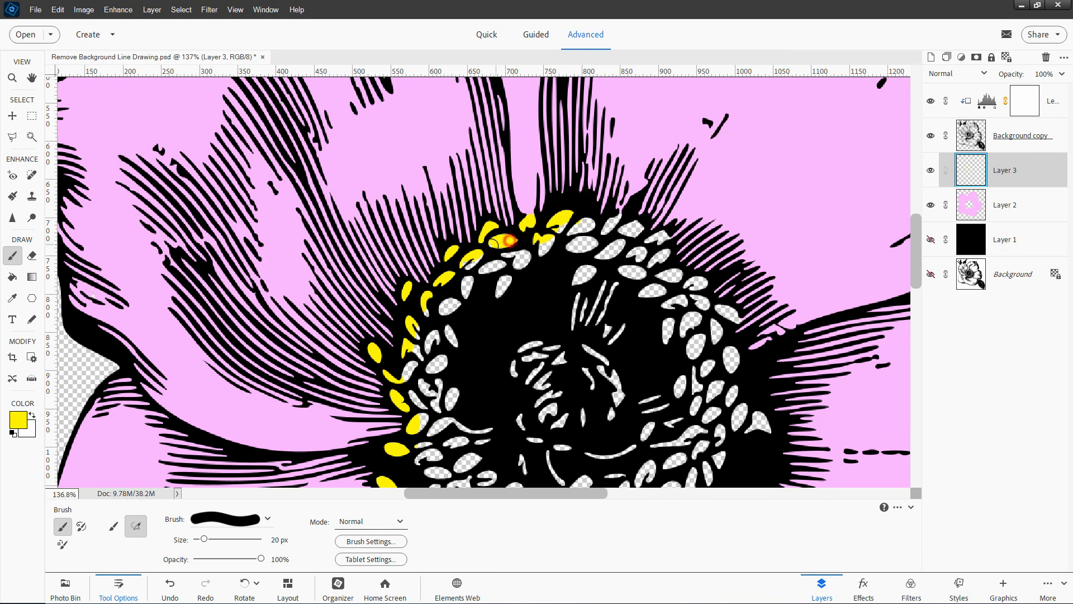
{"action": "left_click_drag", "start_coordinate": [563, 223], "coordinate": [602, 226]}
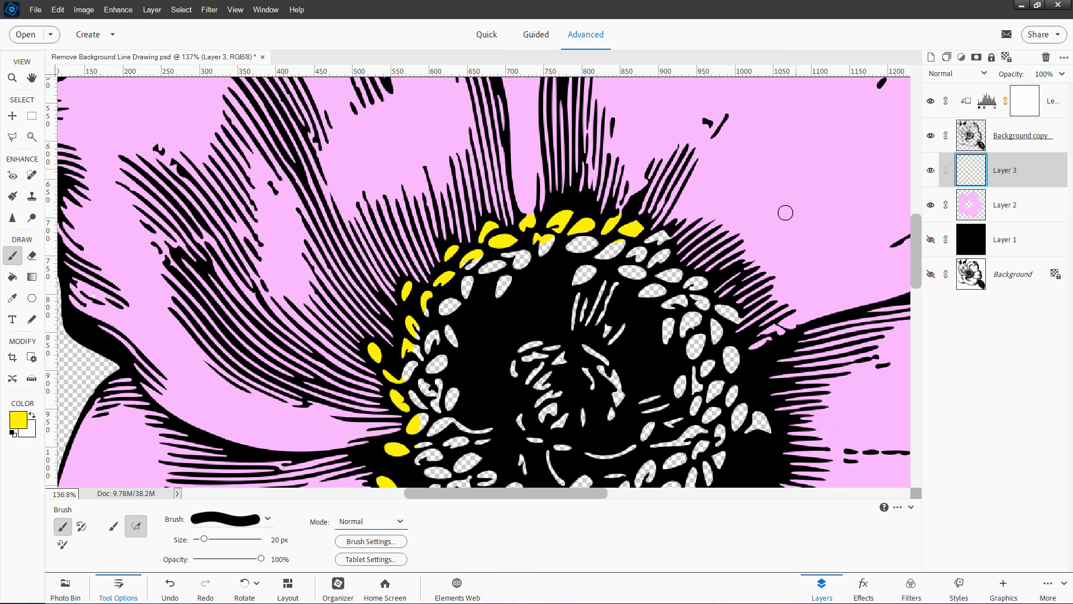
{"action": "left_click_drag", "start_coordinate": [767, 183], "coordinate": [800, 229]}
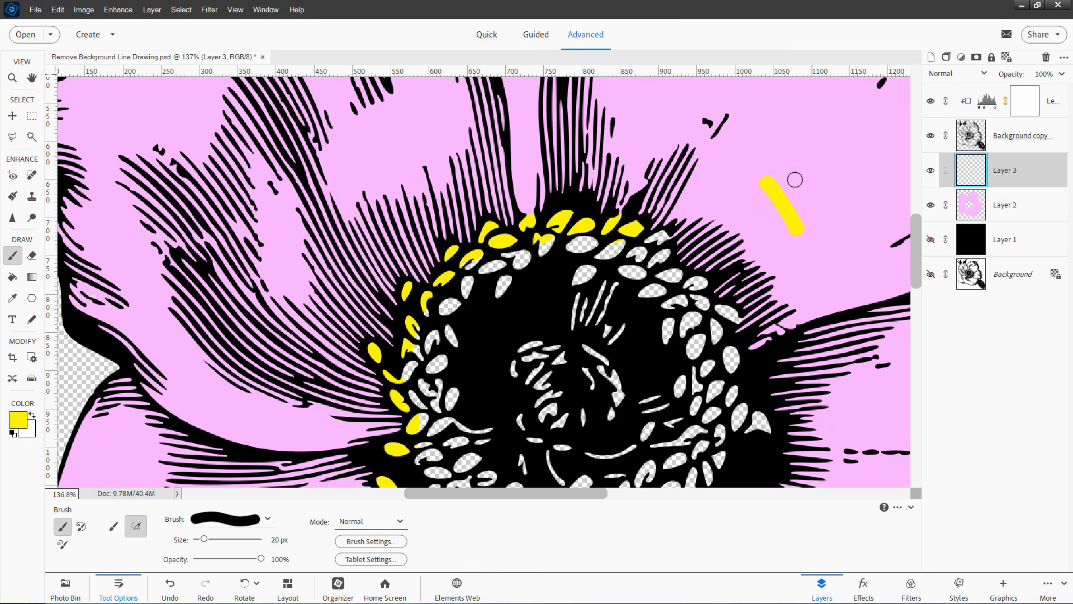
{"action": "key", "text": "ctrl+z"}
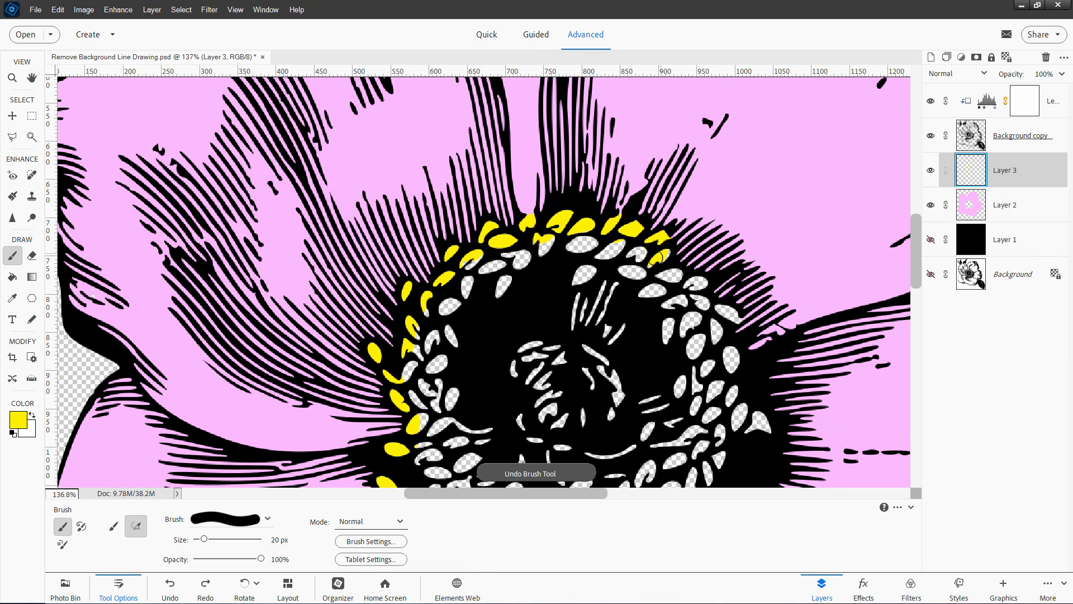
Fill the seeds along the ring's upper-right edge and the pointed seed at its right edge with yellow
{"action": "left_click_drag", "start_coordinate": [578, 242], "coordinate": [668, 267]}
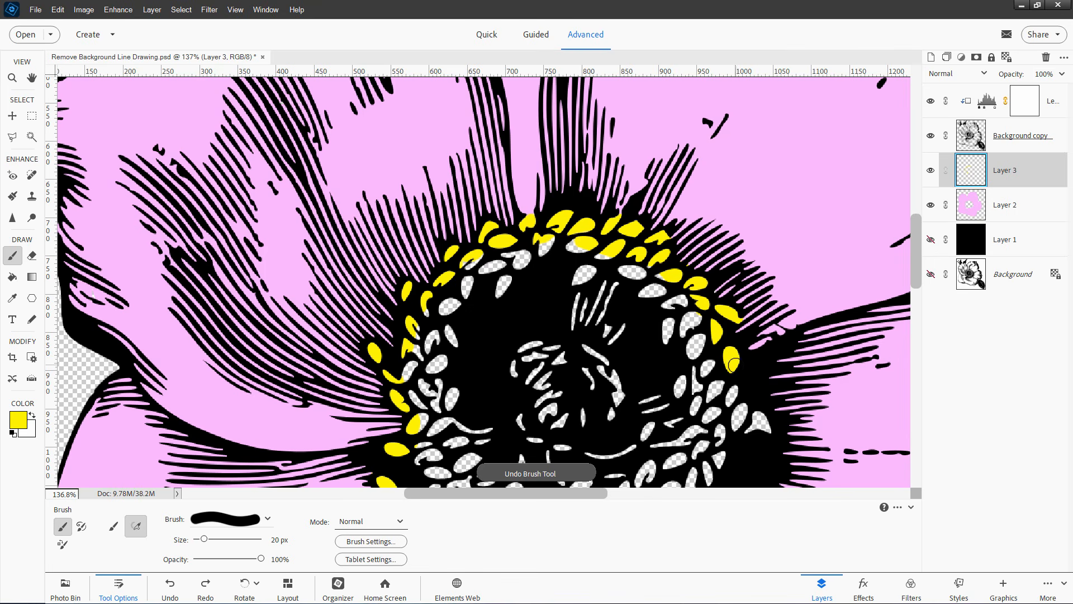
{"action": "mouse_move", "coordinate": [754, 400]}
{"action": "left_mouse_down"}
{"action": "mouse_move", "coordinate": [669, 326]}
{"action": "mouse_move", "coordinate": [629, 245]}
{"action": "left_mouse_up"}
{"action": "left_click_drag", "start_coordinate": [635, 262], "coordinate": [632, 268]}
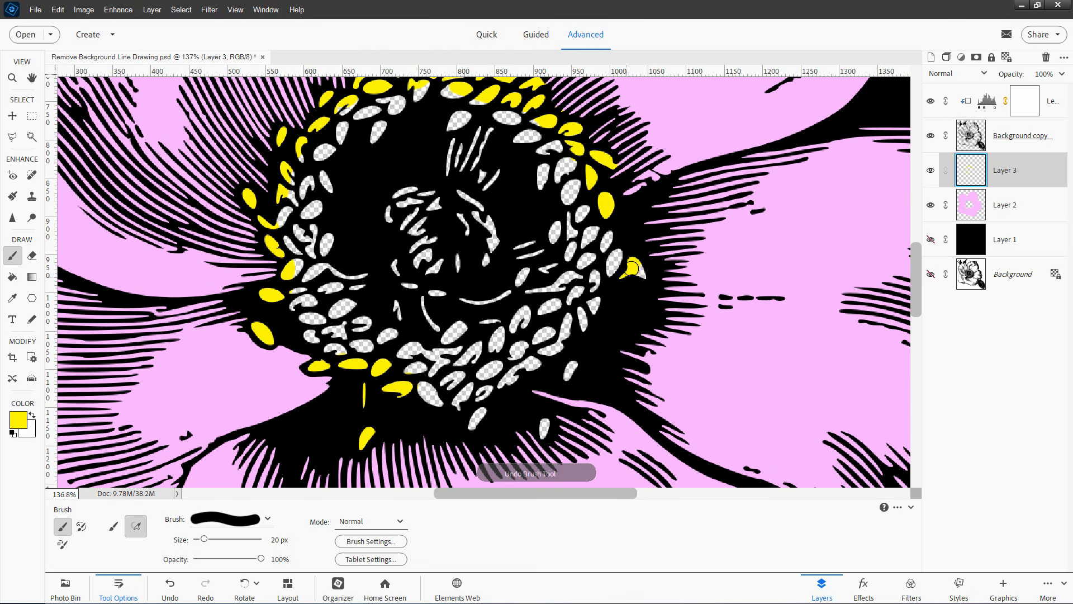
Fill the outer seeds along the lower-right and bottom edge of the center ring with yellow
{"action": "left_click_drag", "start_coordinate": [574, 363], "coordinate": [567, 379]}
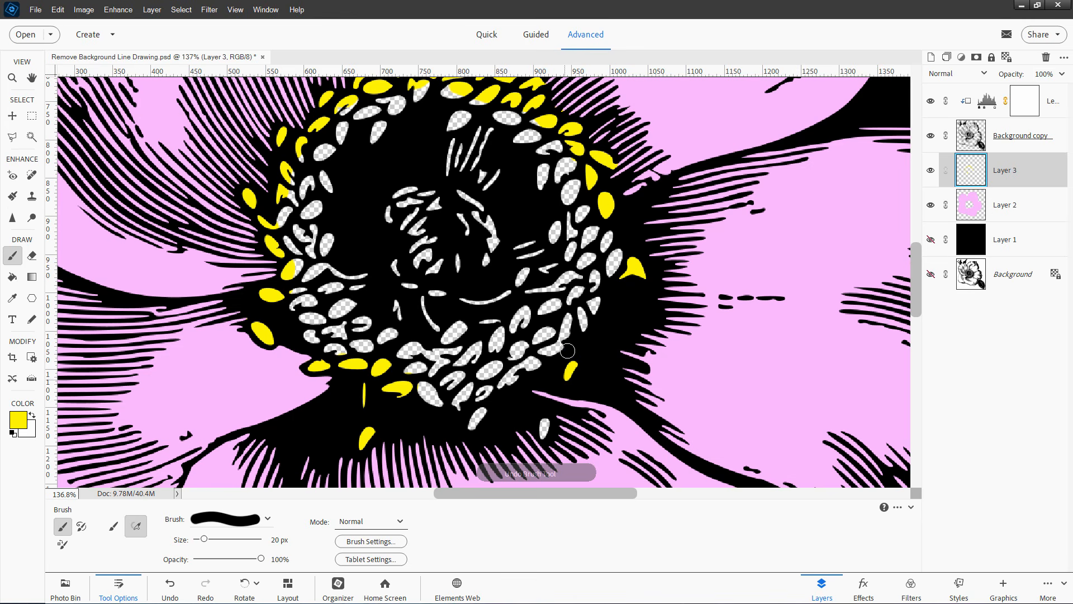
{"action": "left_click_drag", "start_coordinate": [475, 411], "coordinate": [472, 426]}
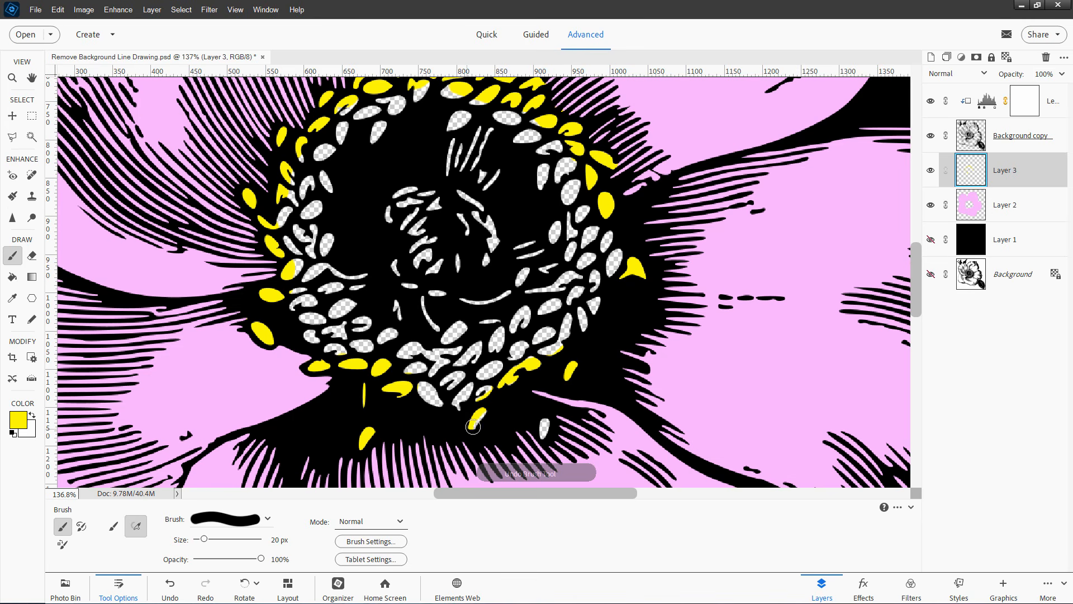
{"action": "left_click_drag", "start_coordinate": [542, 415], "coordinate": [543, 439]}
{"action": "left_click_drag", "start_coordinate": [445, 404], "coordinate": [423, 389]}
Enlarge the brush to 50 px and fill the inner lower-left seeds and the small marks in the middle of the center with yellow
{"action": "key", "text": "bracketright"}
{"action": "key", "text": "bracketright"}
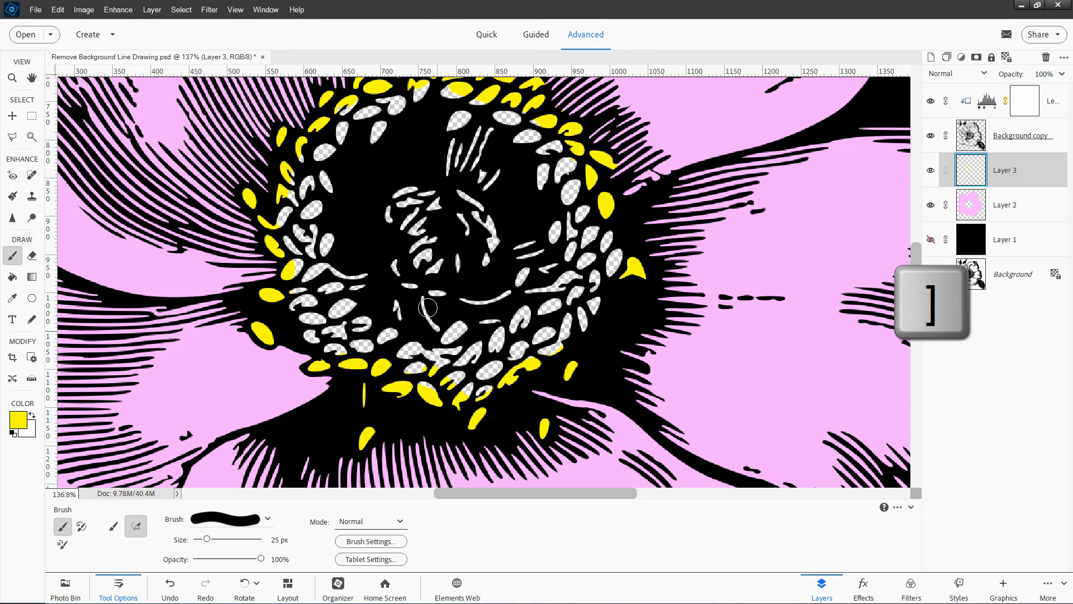
{"action": "key", "text": "bracketright"}
{"action": "mouse_move", "coordinate": [351, 289]}
{"action": "left_mouse_down"}
{"action": "mouse_move", "coordinate": [375, 334]}
{"action": "mouse_move", "coordinate": [329, 314]}
{"action": "mouse_move", "coordinate": [313, 319]}
{"action": "mouse_move", "coordinate": [321, 336]}
{"action": "mouse_move", "coordinate": [420, 360]}
{"action": "left_mouse_up"}
{"action": "left_click_drag", "start_coordinate": [400, 306], "coordinate": [450, 332]}
{"action": "mouse_move", "coordinate": [397, 268]}
{"action": "left_mouse_down"}
{"action": "mouse_move", "coordinate": [435, 203]}
{"action": "mouse_move", "coordinate": [492, 241]}
{"action": "left_mouse_up"}
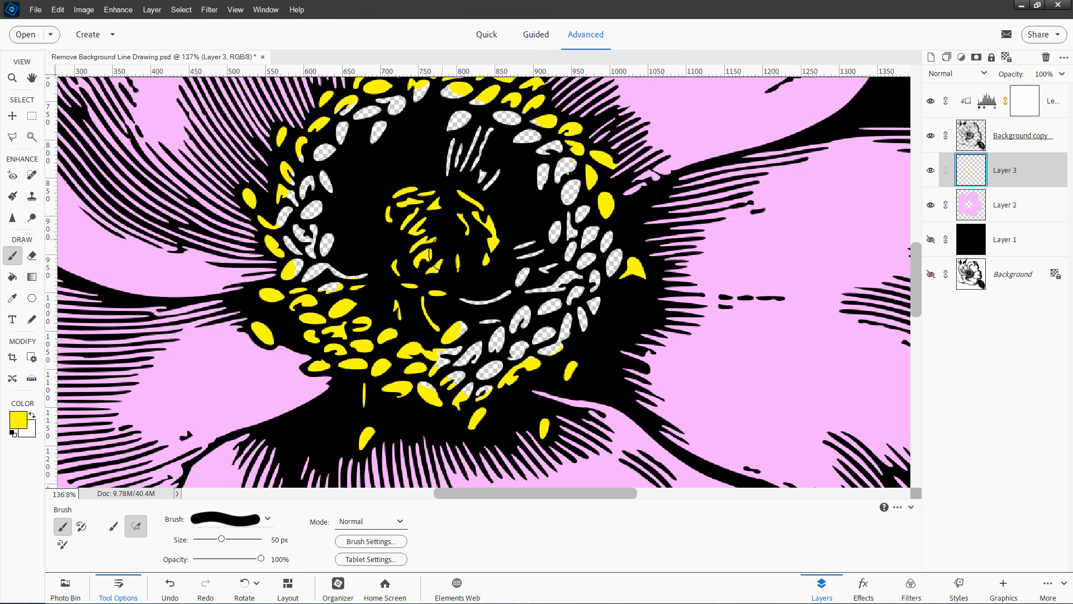
Fill the remaining seeds with yellow, from the ring's bottom along the right side and top to the left side
{"action": "mouse_move", "coordinate": [430, 357]}
{"action": "left_mouse_down"}
{"action": "mouse_move", "coordinate": [455, 391]}
{"action": "mouse_move", "coordinate": [534, 349]}
{"action": "mouse_move", "coordinate": [545, 329]}
{"action": "mouse_move", "coordinate": [459, 338]}
{"action": "left_mouse_up"}
{"action": "mouse_move", "coordinate": [518, 282]}
{"action": "left_mouse_down"}
{"action": "mouse_move", "coordinate": [536, 237]}
{"action": "mouse_move", "coordinate": [523, 243]}
{"action": "mouse_move", "coordinate": [556, 302]}
{"action": "mouse_move", "coordinate": [552, 347]}
{"action": "mouse_move", "coordinate": [594, 293]}
{"action": "mouse_move", "coordinate": [602, 221]}
{"action": "mouse_move", "coordinate": [561, 230]}
{"action": "mouse_move", "coordinate": [539, 296]}
{"action": "left_mouse_up"}
{"action": "mouse_move", "coordinate": [584, 215]}
{"action": "left_mouse_down"}
{"action": "mouse_move", "coordinate": [544, 183]}
{"action": "mouse_move", "coordinate": [506, 106]}
{"action": "mouse_move", "coordinate": [491, 182]}
{"action": "left_mouse_up"}
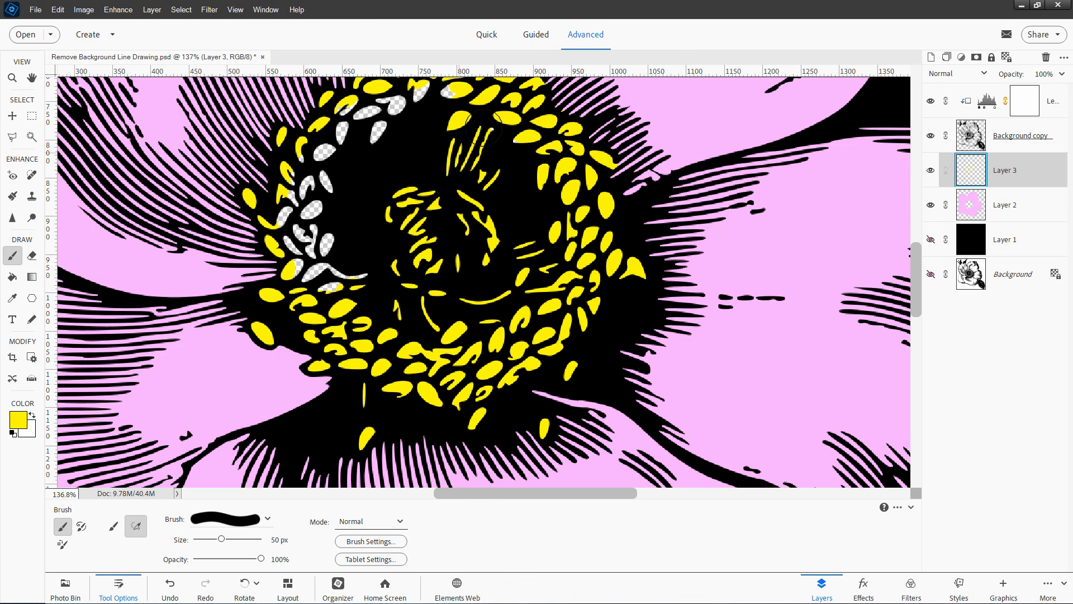
{"action": "mouse_move", "coordinate": [453, 102]}
{"action": "left_mouse_down"}
{"action": "mouse_move", "coordinate": [414, 93]}
{"action": "mouse_move", "coordinate": [332, 137]}
{"action": "mouse_move", "coordinate": [355, 138]}
{"action": "left_mouse_up"}
{"action": "mouse_move", "coordinate": [330, 184]}
{"action": "left_mouse_down"}
{"action": "mouse_move", "coordinate": [291, 212]}
{"action": "mouse_move", "coordinate": [296, 240]}
{"action": "mouse_move", "coordinate": [358, 278]}
{"action": "left_mouse_up"}
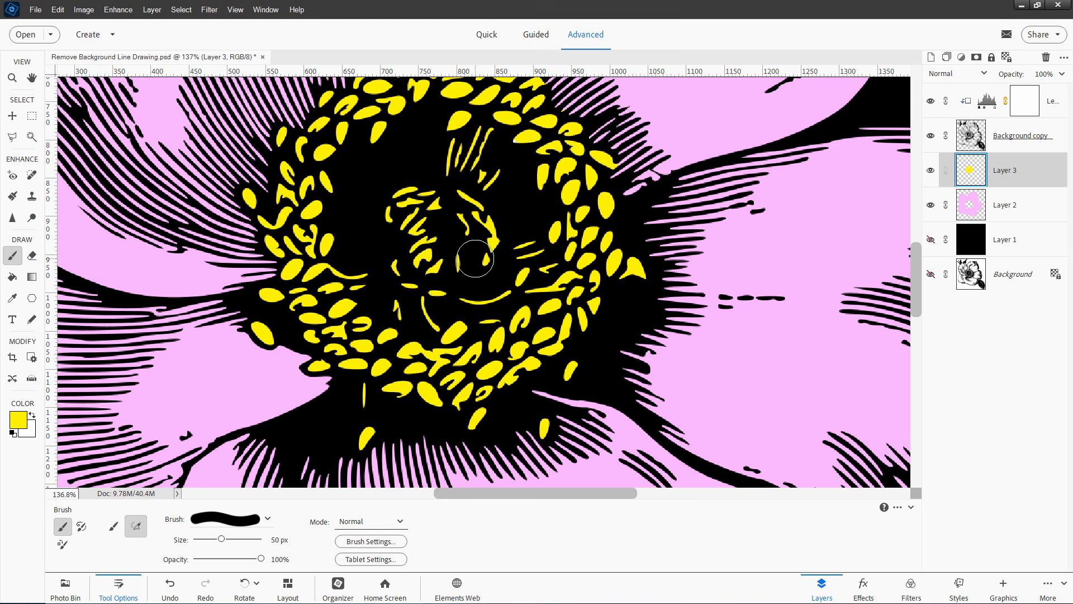
{"action": "key", "text": "ctrl+0"}
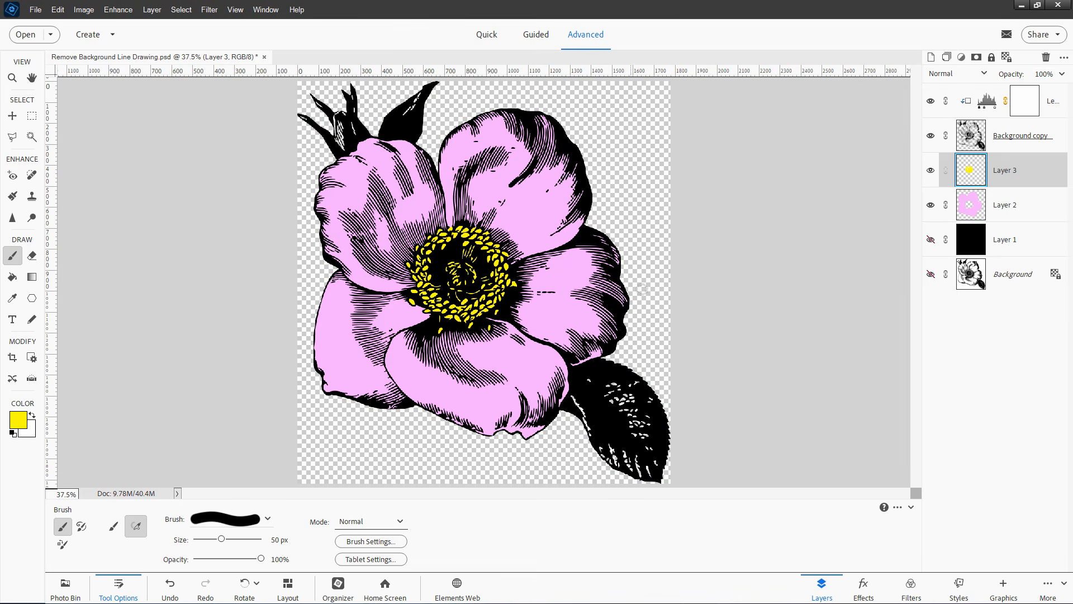
Add a Hue/Saturation adjustment layer above the pink petal layer, Layer 2, and clip it to that layer
{"action": "left_click", "coordinate": [12, 115]}
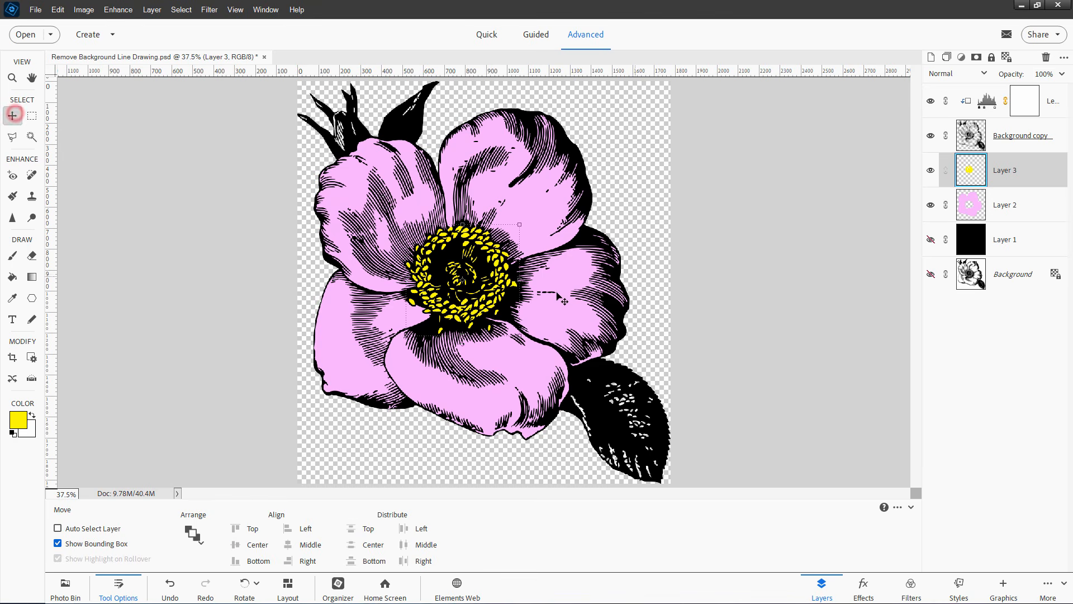
{"action": "left_click", "coordinate": [1031, 212]}
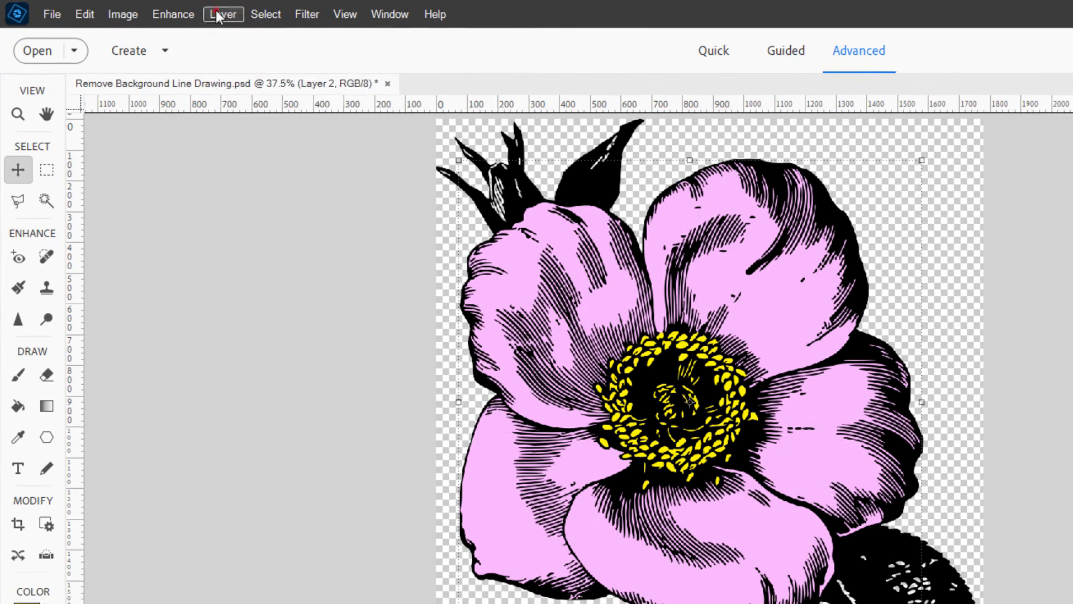
{"action": "left_click", "coordinate": [174, 11]}
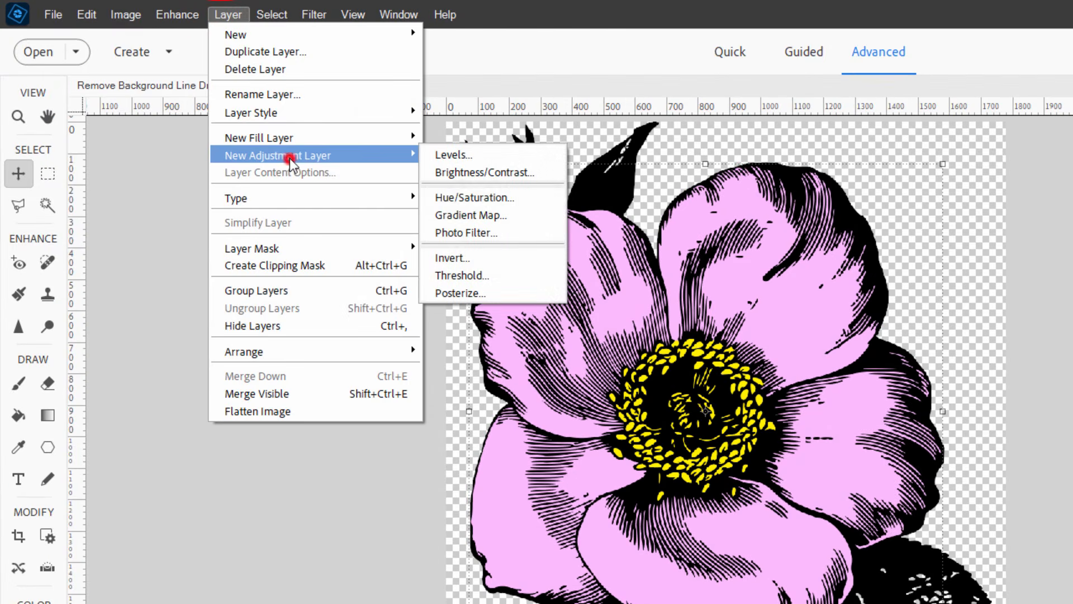
{"action": "left_click", "coordinate": [467, 199]}
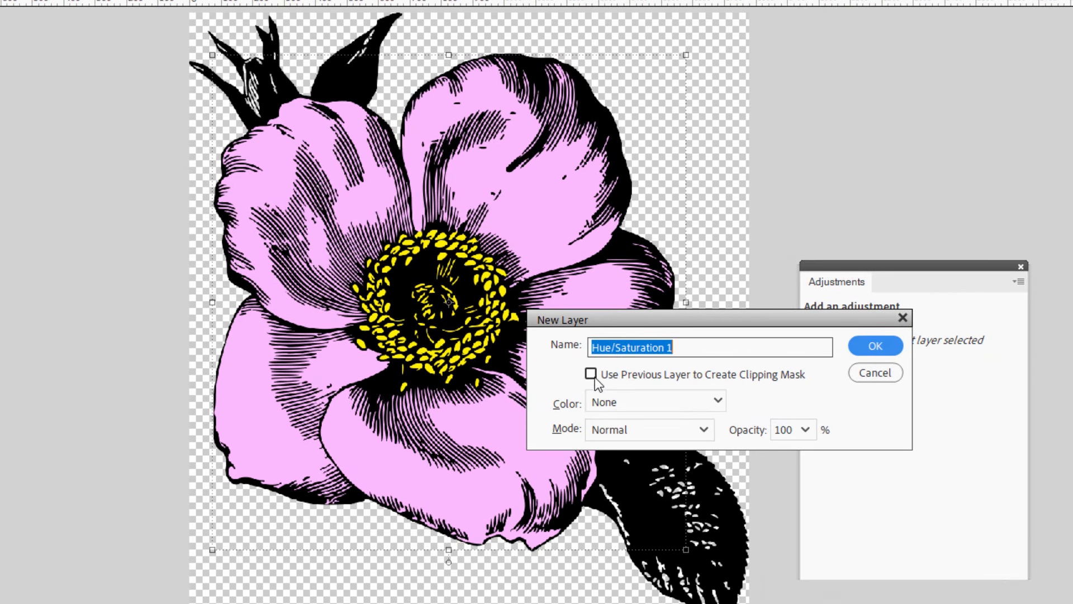
{"action": "left_click", "coordinate": [591, 374]}
{"action": "left_click", "coordinate": [872, 348]}
Try out hue, saturation and lightness shifts on the petals, reset each value to 0, and close the adjustment settings
{"action": "left_click_drag", "start_coordinate": [921, 266], "coordinate": [907, 251]}
{"action": "mouse_move", "coordinate": [912, 324]}
{"action": "left_mouse_down"}
{"action": "mouse_move", "coordinate": [960, 326]}
{"action": "mouse_move", "coordinate": [883, 327]}
{"action": "mouse_move", "coordinate": [916, 326]}
{"action": "left_mouse_up"}
{"action": "double_click", "coordinate": [992, 327]}
{"action": "type", "text": "0"}
{"action": "mouse_move", "coordinate": [912, 350]}
{"action": "left_mouse_down"}
{"action": "mouse_move", "coordinate": [956, 350]}
{"action": "mouse_move", "coordinate": [857, 352]}
{"action": "mouse_move", "coordinate": [900, 350]}
{"action": "left_mouse_up"}
{"action": "double_click", "coordinate": [1001, 350]}
{"action": "type", "text": "0"}
{"action": "left_click_drag", "start_coordinate": [912, 373], "coordinate": [941, 351]}
{"action": "left_click", "coordinate": [1003, 350]}
{"action": "type", "text": "0"}
{"action": "key", "text": "Tab"}
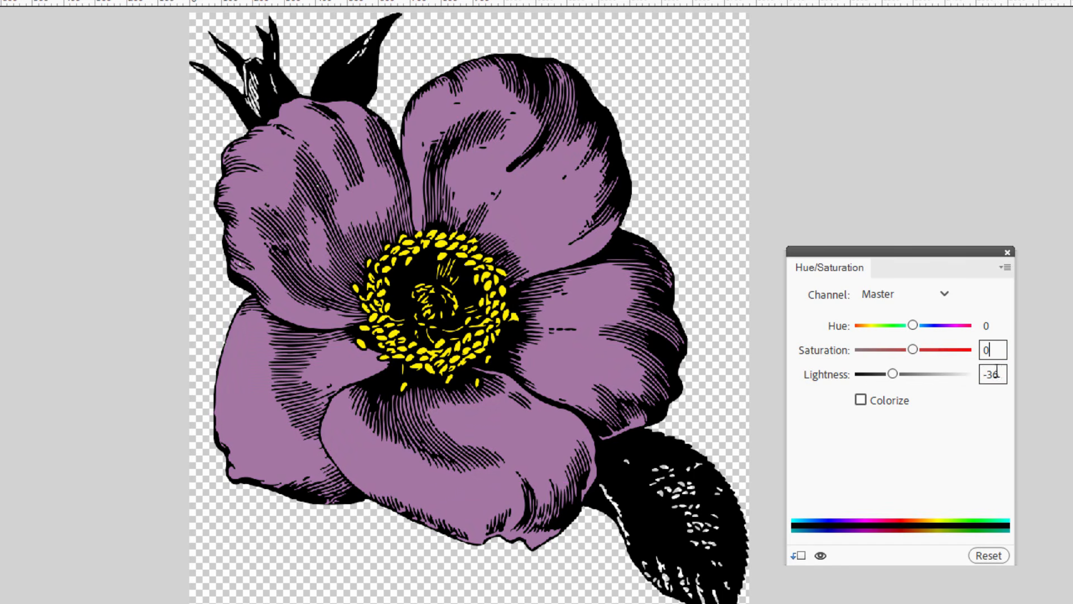
{"action": "type", "text": "0"}
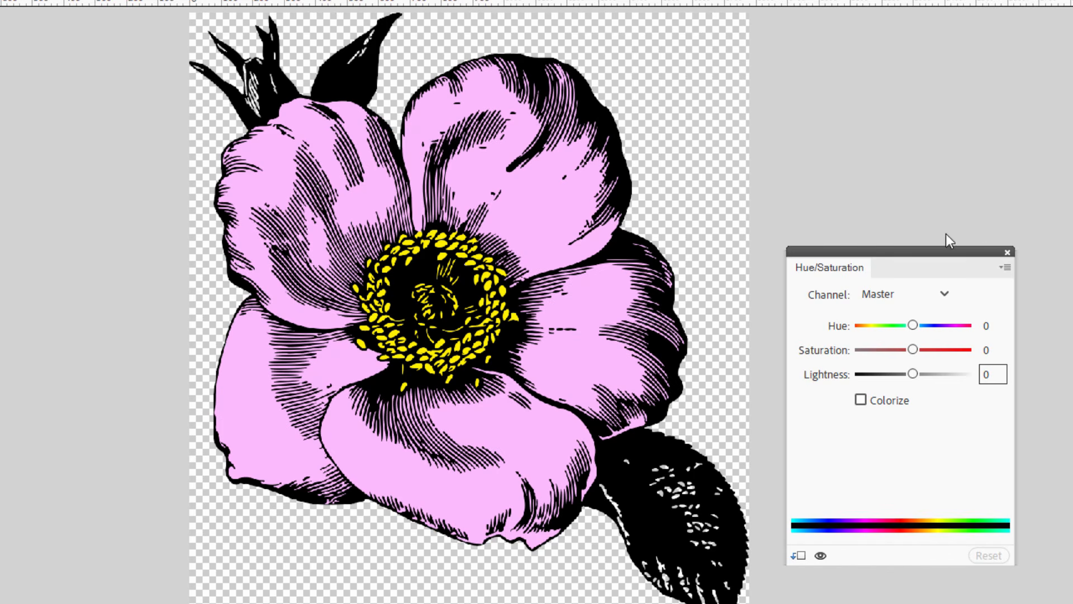
{"action": "left_click", "coordinate": [1007, 253]}
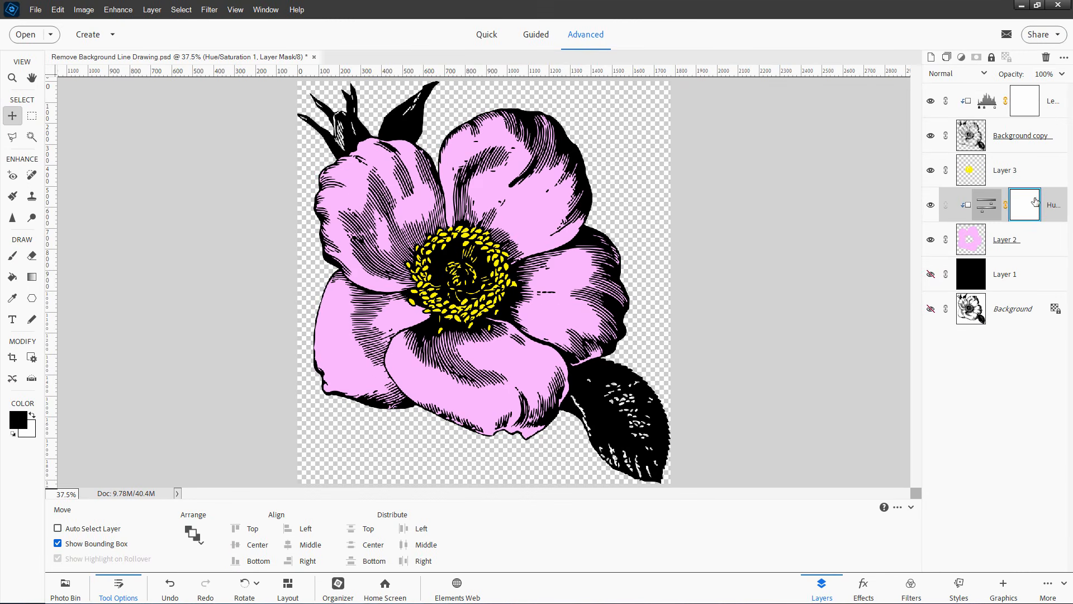
Make the Background copy layer active and set the Polygonal Lasso to create a new selection
{"action": "left_click", "coordinate": [1035, 169]}
{"action": "left_click", "coordinate": [1013, 148]}
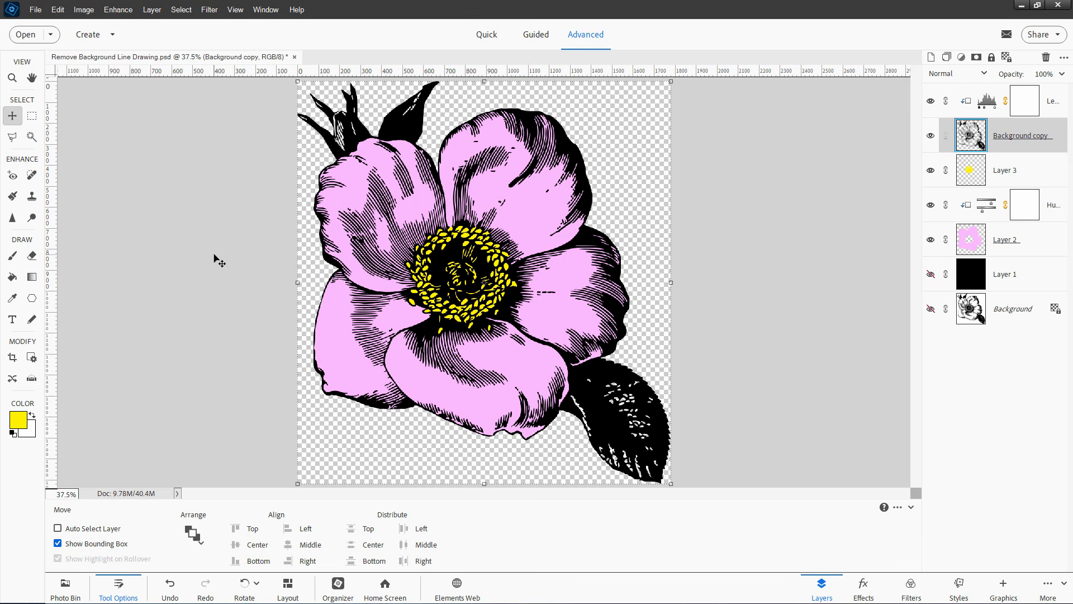
{"action": "left_click", "coordinate": [12, 136]}
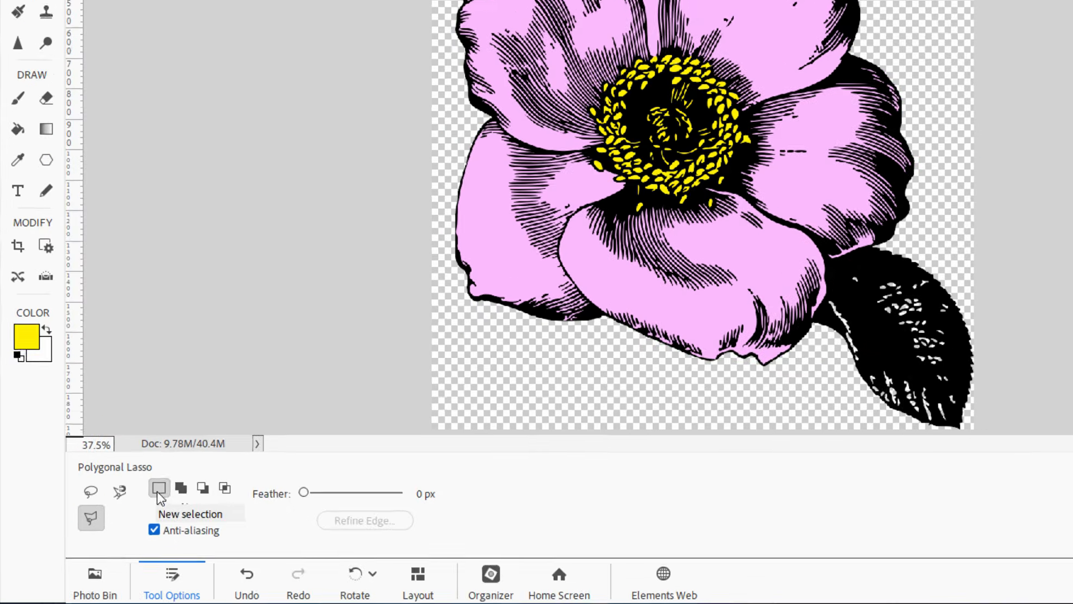
{"action": "left_click", "coordinate": [123, 513]}
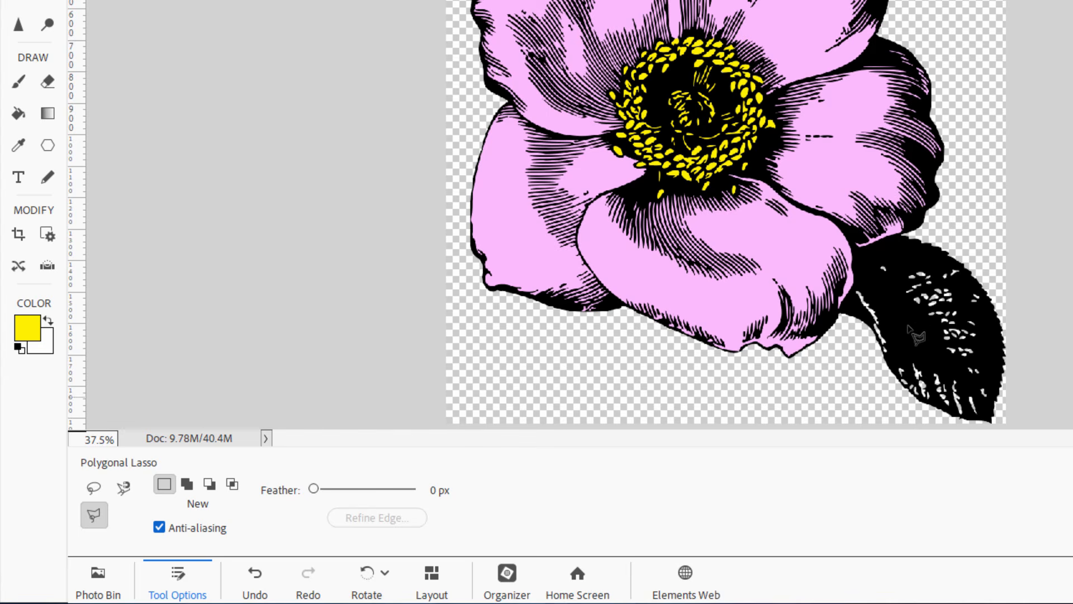
Start a polygonal selection of the lower-right leaf, tracing its boundary upward along the outer edge of the bottom petal
{"action": "scroll", "coordinate": [882, 290], "scroll_direction": "up", "scroll_amount": 8}
{"action": "left_click_drag", "start_coordinate": [883, 319], "coordinate": [827, 245]}
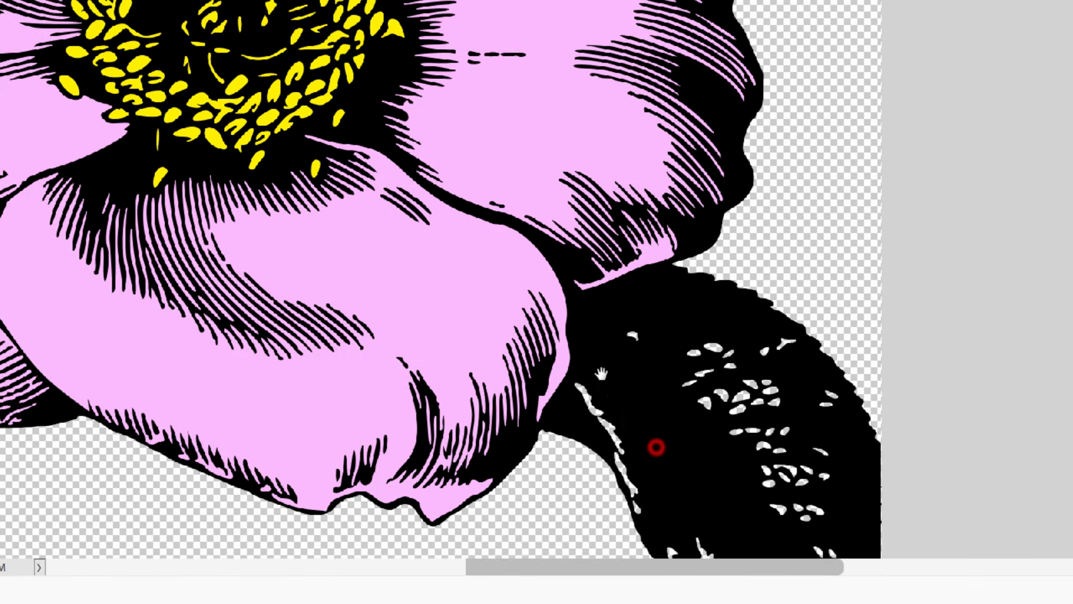
{"action": "left_click_drag", "start_coordinate": [601, 373], "coordinate": [589, 357]}
{"action": "scroll", "coordinate": [578, 425], "scroll_direction": "up", "scroll_amount": 2}
{"action": "left_click_drag", "start_coordinate": [577, 481], "coordinate": [445, 385]}
{"action": "scroll", "coordinate": [446, 385], "scroll_direction": "up", "scroll_amount": 3}
{"action": "left_click", "coordinate": [445, 381]}
{"action": "left_click", "coordinate": [451, 372]}
{"action": "left_click", "coordinate": [455, 352]}
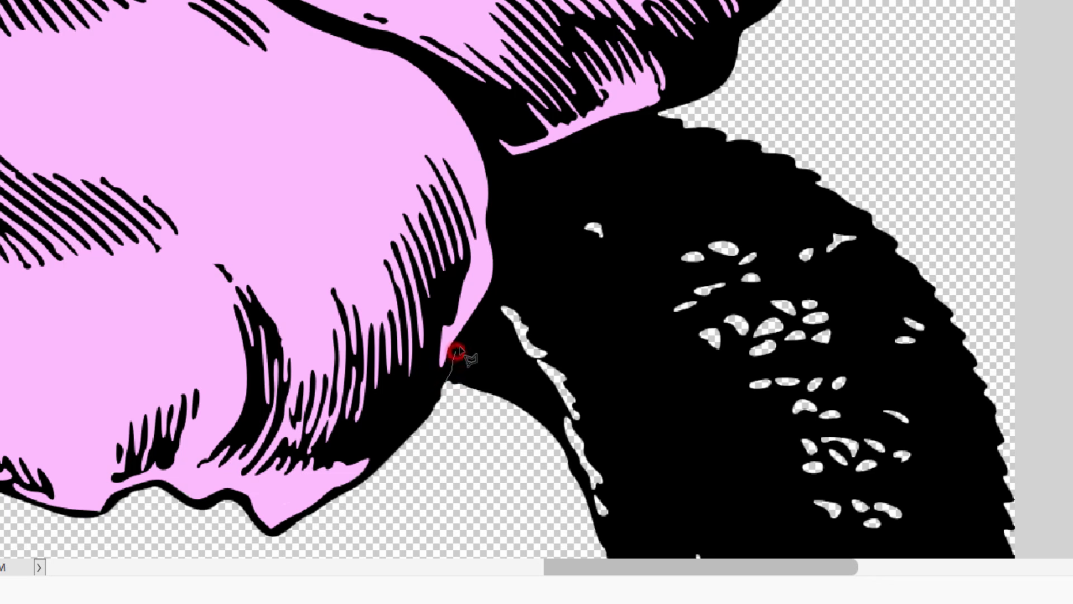
{"action": "left_click", "coordinate": [464, 338]}
{"action": "left_click", "coordinate": [474, 323]}
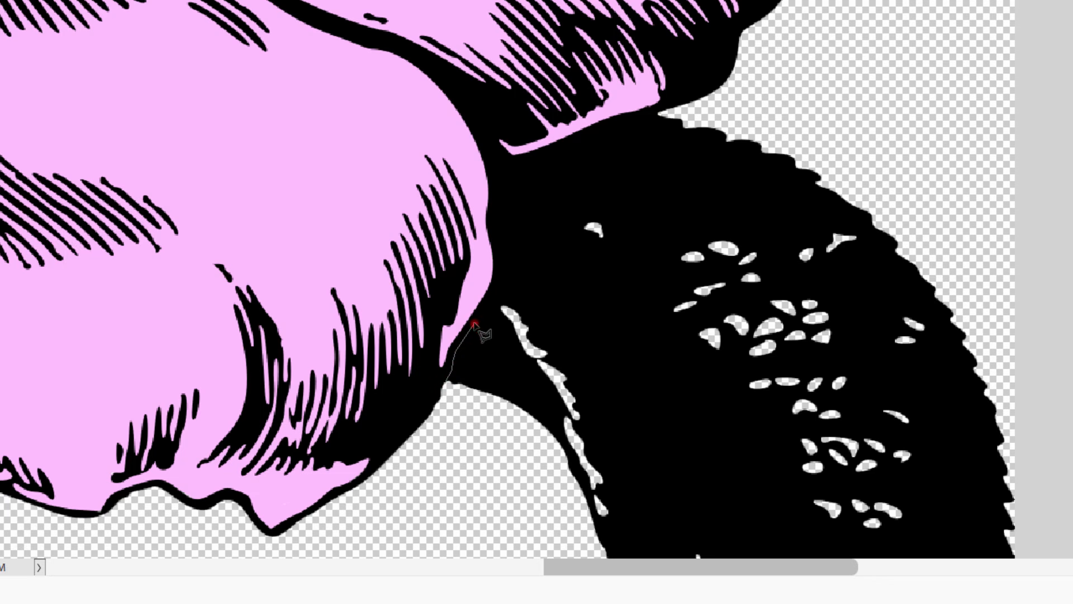
{"action": "left_click", "coordinate": [490, 299]}
{"action": "left_click", "coordinate": [497, 259]}
{"action": "left_click", "coordinate": [493, 225]}
{"action": "left_click", "coordinate": [495, 188]}
Continue the outline beneath the right petal, loosely around the outside of the lower-right leaf, and close the selection
{"action": "left_click_drag", "start_coordinate": [541, 154], "coordinate": [657, 115]}
{"action": "left_click", "coordinate": [658, 112]}
{"action": "left_click", "coordinate": [785, 115]}
{"action": "left_click", "coordinate": [939, 198]}
{"action": "left_click", "coordinate": [975, 259]}
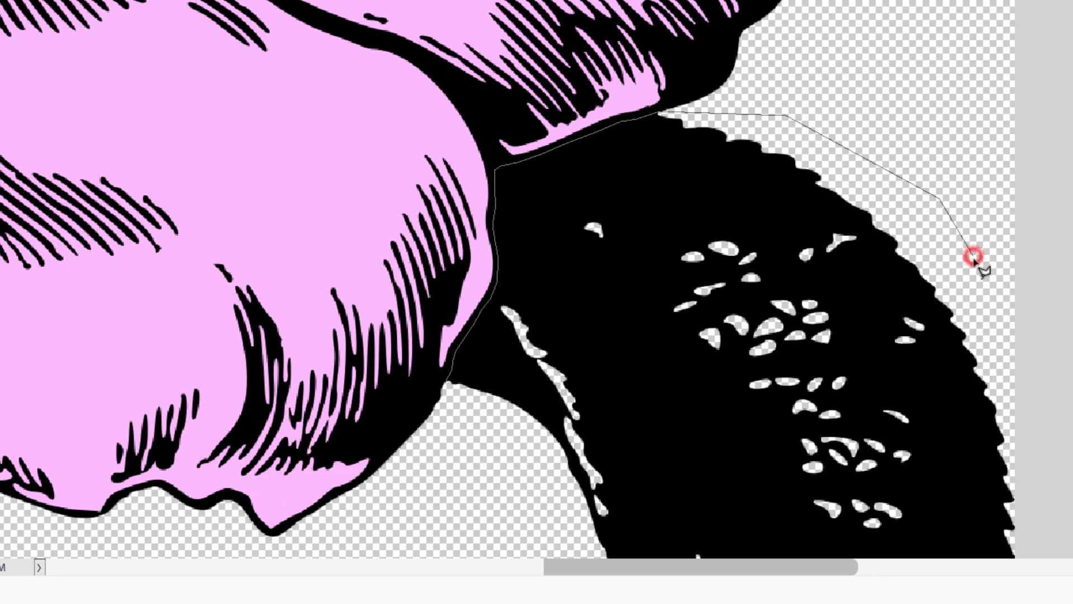
{"action": "left_click", "coordinate": [1034, 341]}
{"action": "key", "text": "space"}
{"action": "left_click_drag", "start_coordinate": [1032, 430], "coordinate": [931, 144]}
{"action": "left_click", "coordinate": [960, 338]}
{"action": "left_click", "coordinate": [959, 482]}
{"action": "left_click", "coordinate": [574, 478]}
{"action": "left_click", "coordinate": [447, 259]}
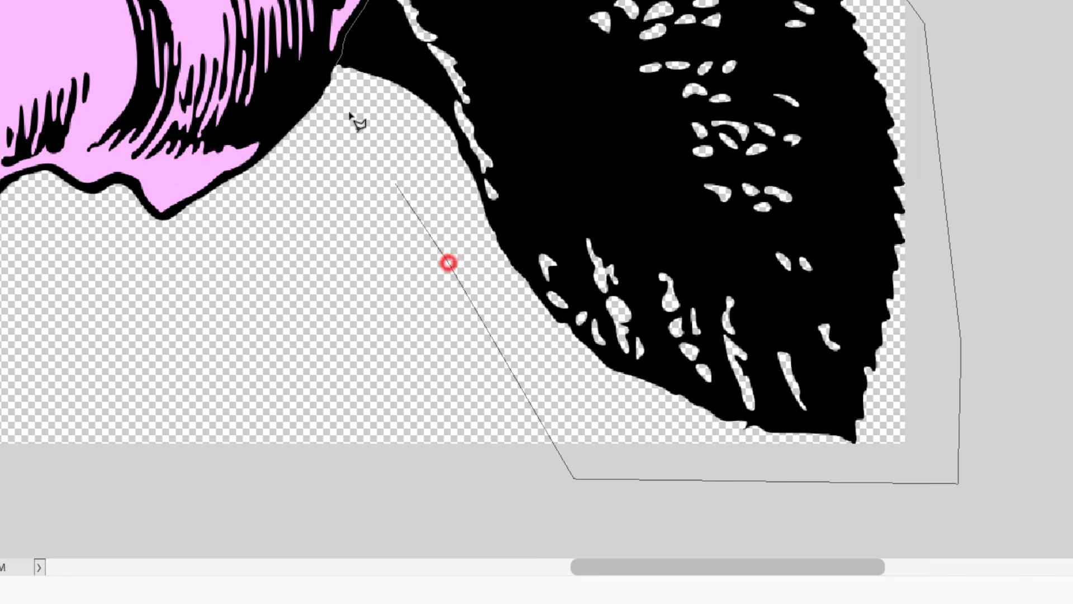
{"action": "left_click", "coordinate": [337, 69]}
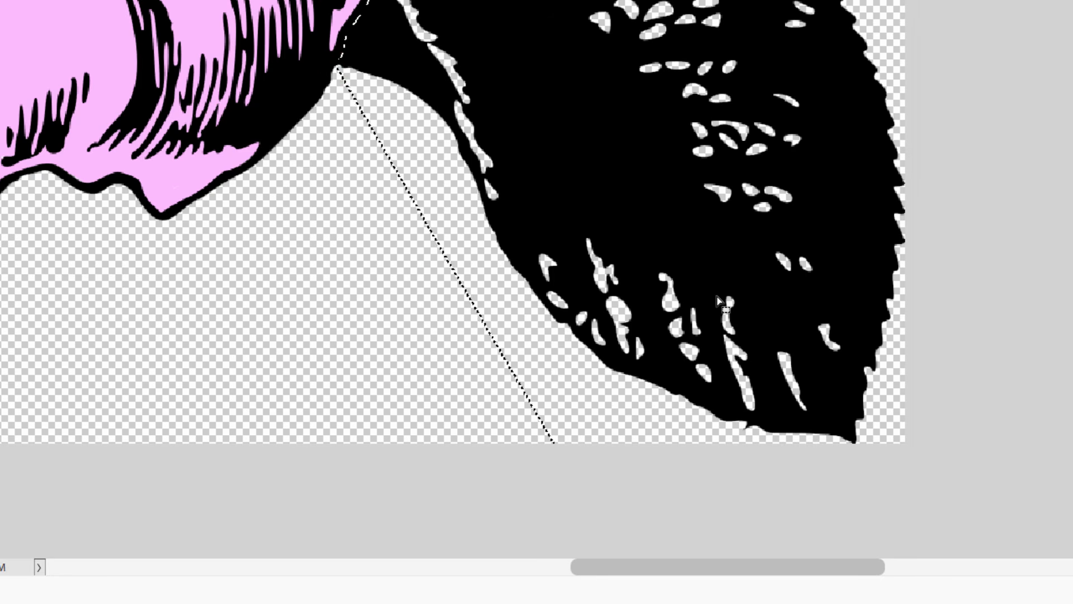
Set the Polygonal Lasso to add to the selection and trace the boundary between the upper-left bud and the petal
{"action": "key", "text": "ctrl+0"}
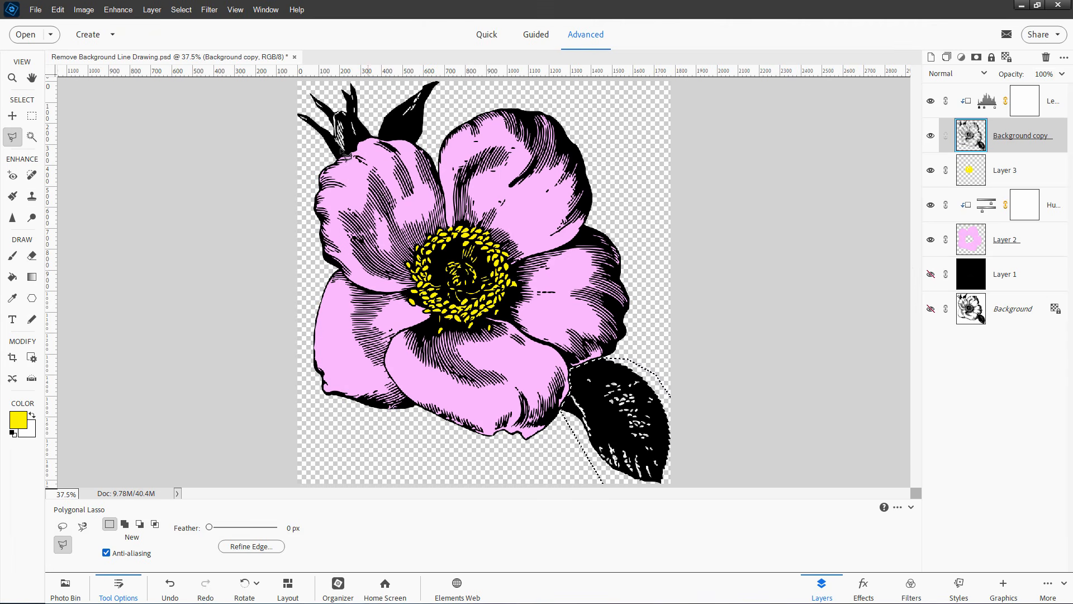
{"action": "scroll", "coordinate": [394, 122], "scroll_direction": "up", "scroll_amount": 6}
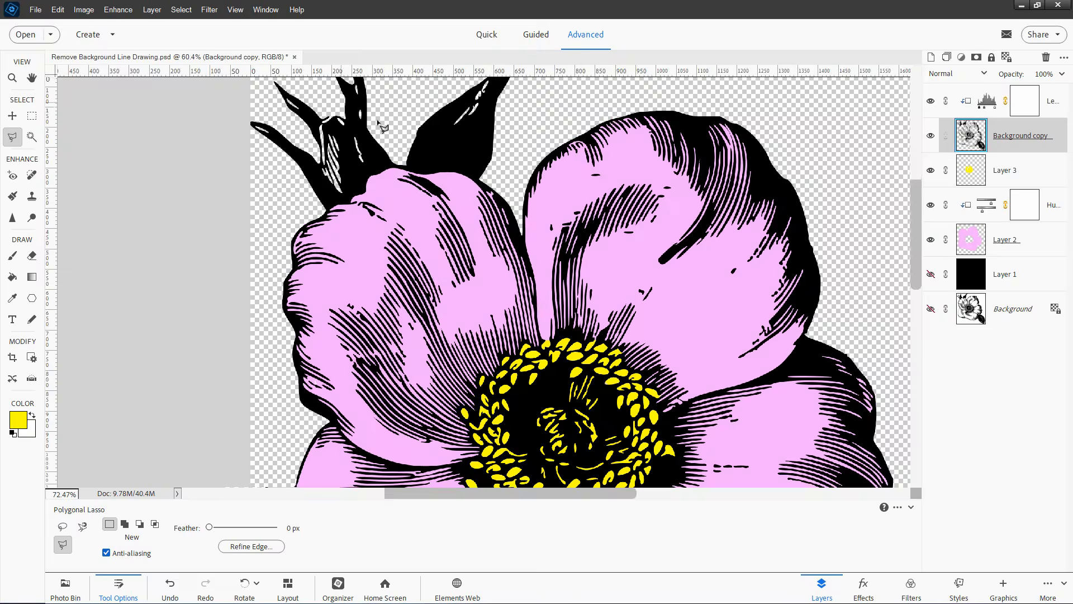
{"action": "left_click_drag", "start_coordinate": [373, 132], "coordinate": [441, 267]}
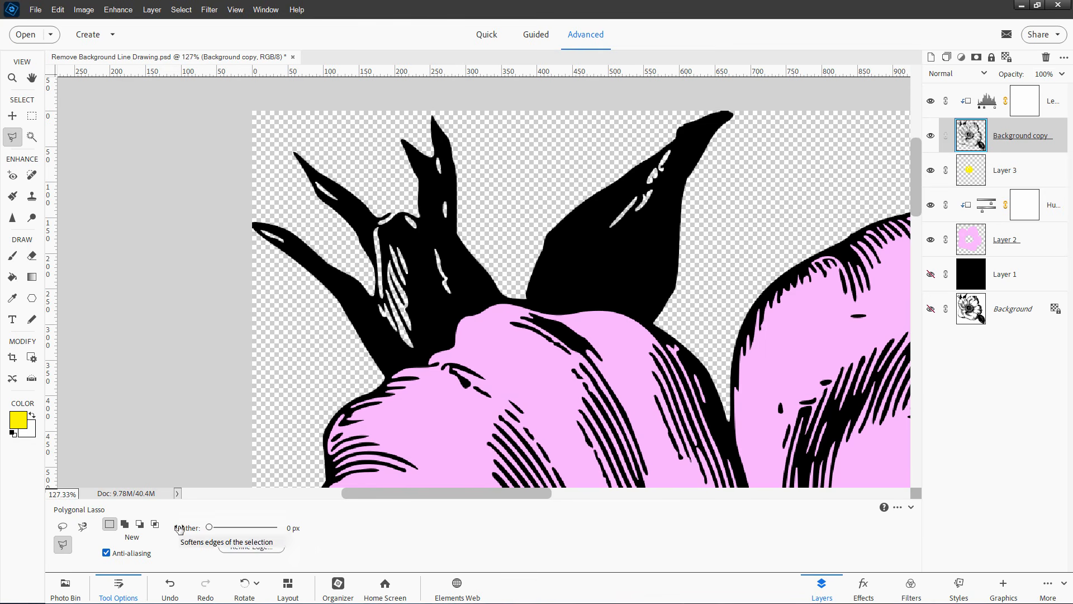
{"action": "left_click", "coordinate": [125, 524]}
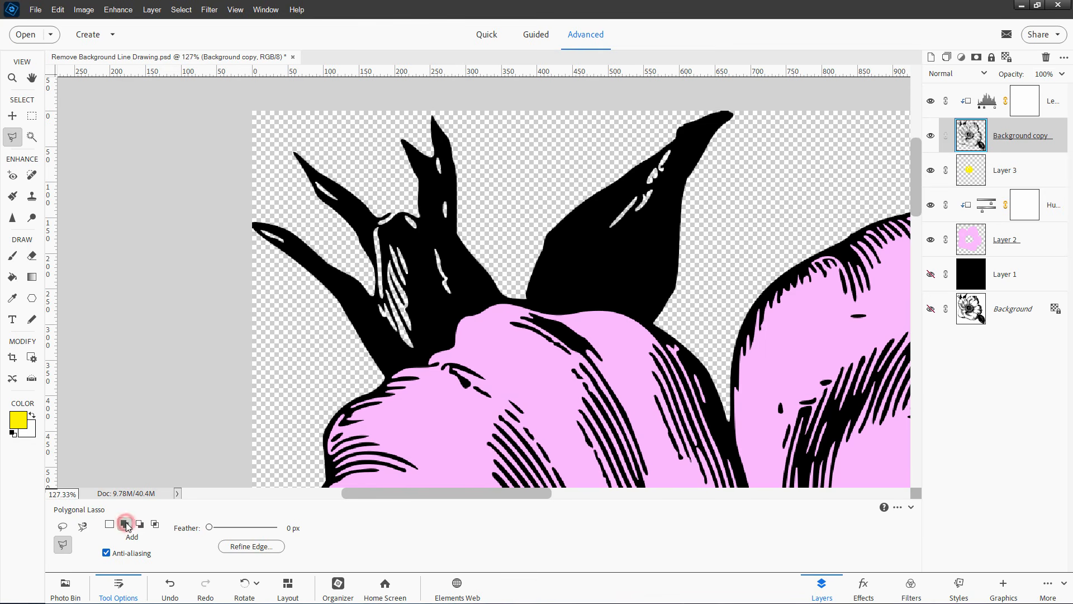
{"action": "left_click", "coordinate": [382, 379]}
{"action": "left_click", "coordinate": [397, 367]}
{"action": "left_click", "coordinate": [407, 364]}
{"action": "left_click", "coordinate": [452, 339]}
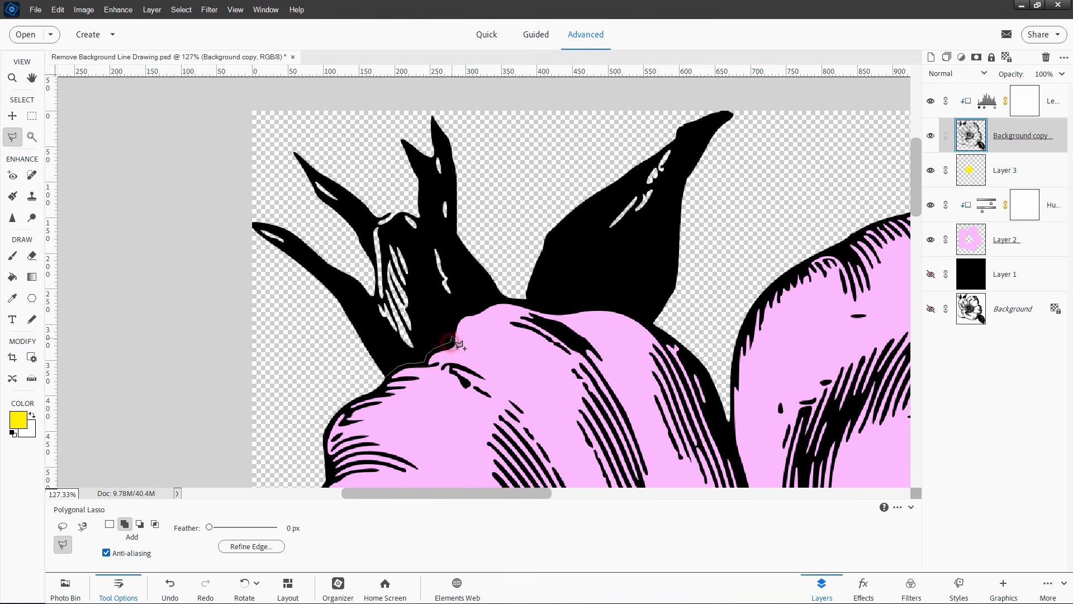
{"action": "left_click", "coordinate": [459, 313]}
{"action": "left_click", "coordinate": [483, 305]}
{"action": "left_click", "coordinate": [488, 302]}
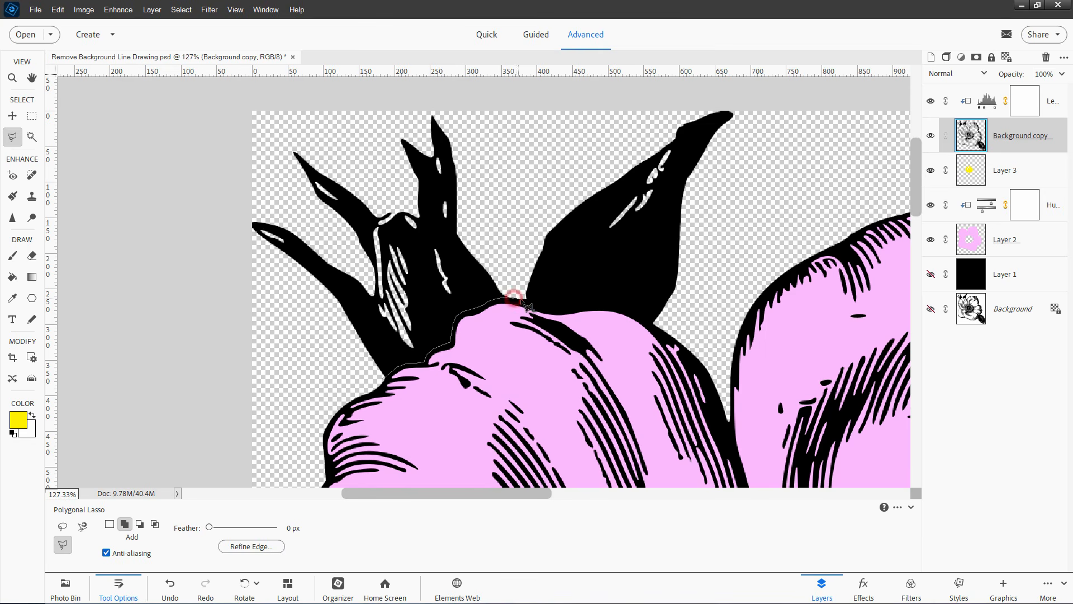
Continue the outline along the petal's upper edge beneath the base of the top leaf
{"action": "left_click", "coordinate": [546, 305]}
{"action": "left_click", "coordinate": [576, 308]}
{"action": "left_click", "coordinate": [597, 306]}
{"action": "left_click", "coordinate": [611, 306]}
{"action": "left_click", "coordinate": [627, 309]}
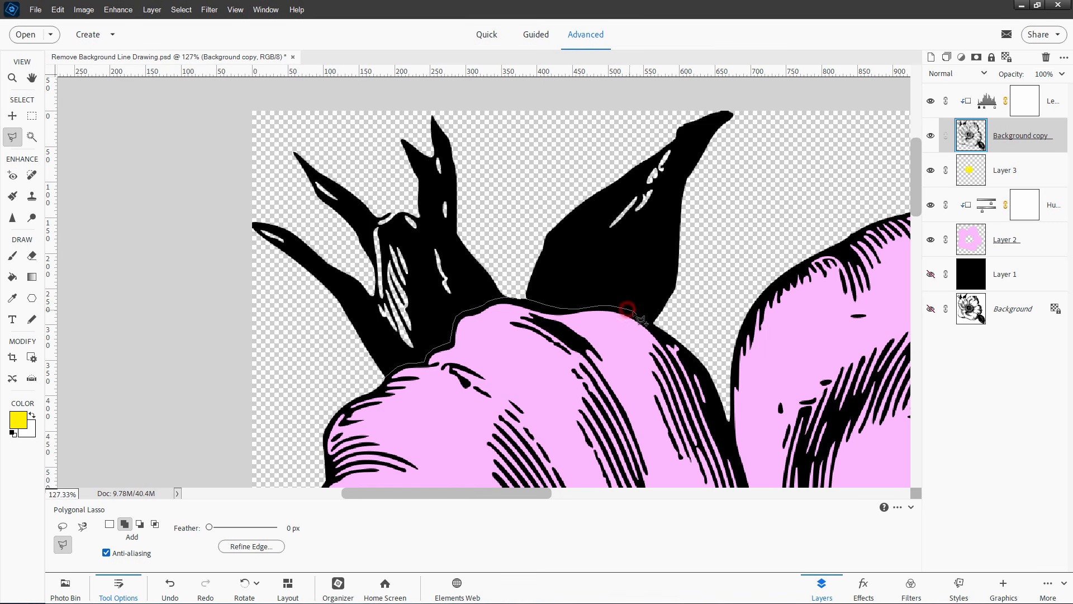
{"action": "left_click", "coordinate": [655, 324]}
Carry the outline loosely around the outside of the top leaf and the upper-left bud, and close the selection
{"action": "left_click", "coordinate": [682, 316]}
{"action": "left_click", "coordinate": [778, 191]}
{"action": "left_click", "coordinate": [782, 101]}
{"action": "left_click", "coordinate": [294, 98]}
{"action": "left_click", "coordinate": [214, 131]}
{"action": "left_click", "coordinate": [196, 298]}
{"action": "left_click", "coordinate": [265, 347]}
{"action": "left_click", "coordinate": [376, 380]}
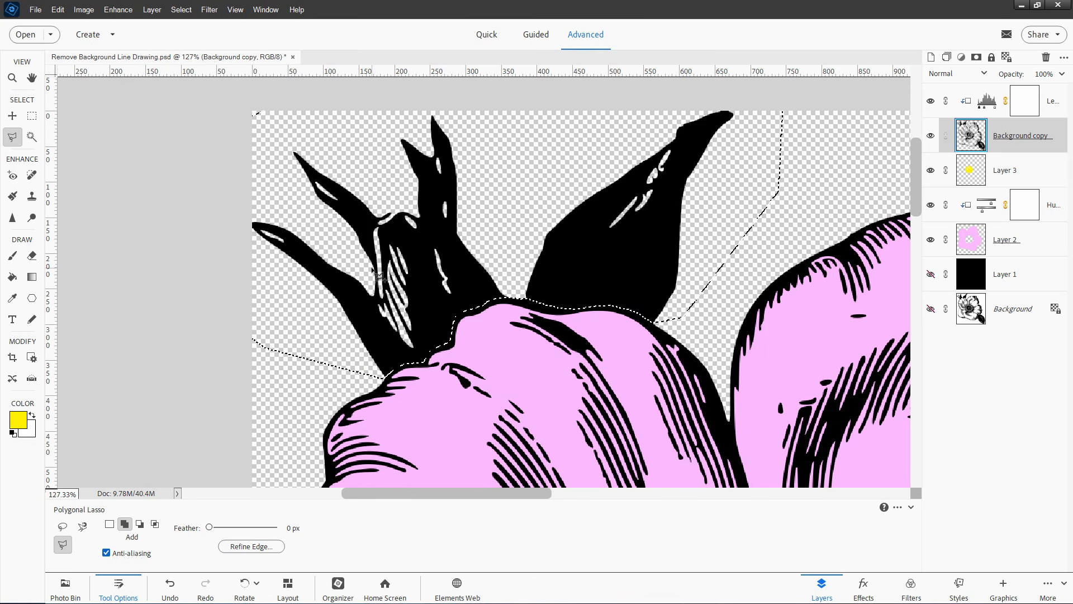
Copy the selected leaves and bud from the Background copy layer onto a new layer with Layer Via Copy
{"action": "key", "text": "ctrl+0"}
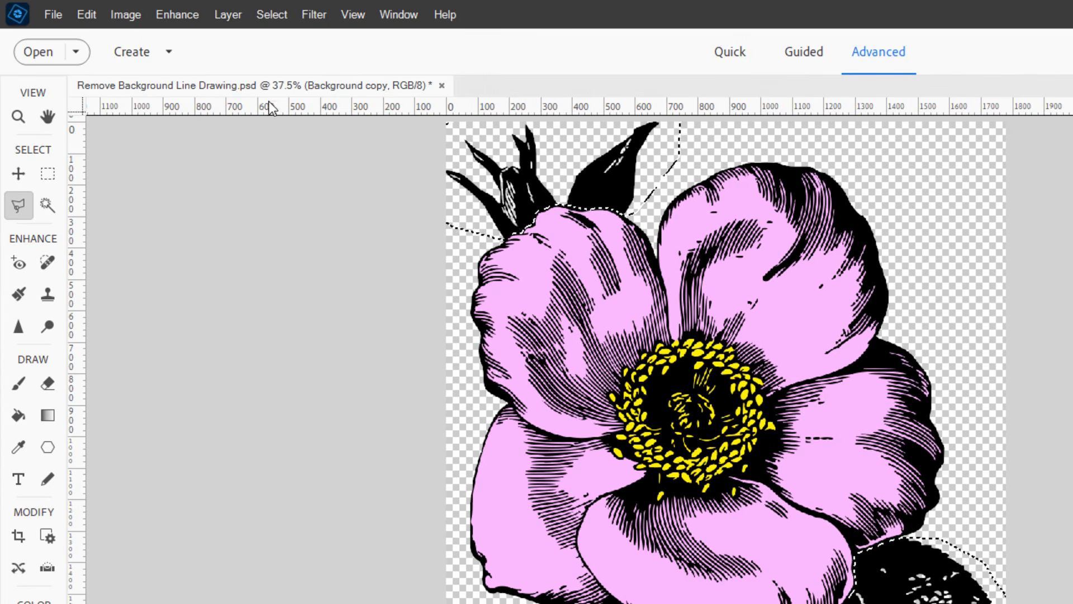
{"action": "left_click", "coordinate": [228, 14]}
{"action": "left_click", "coordinate": [234, 35]}
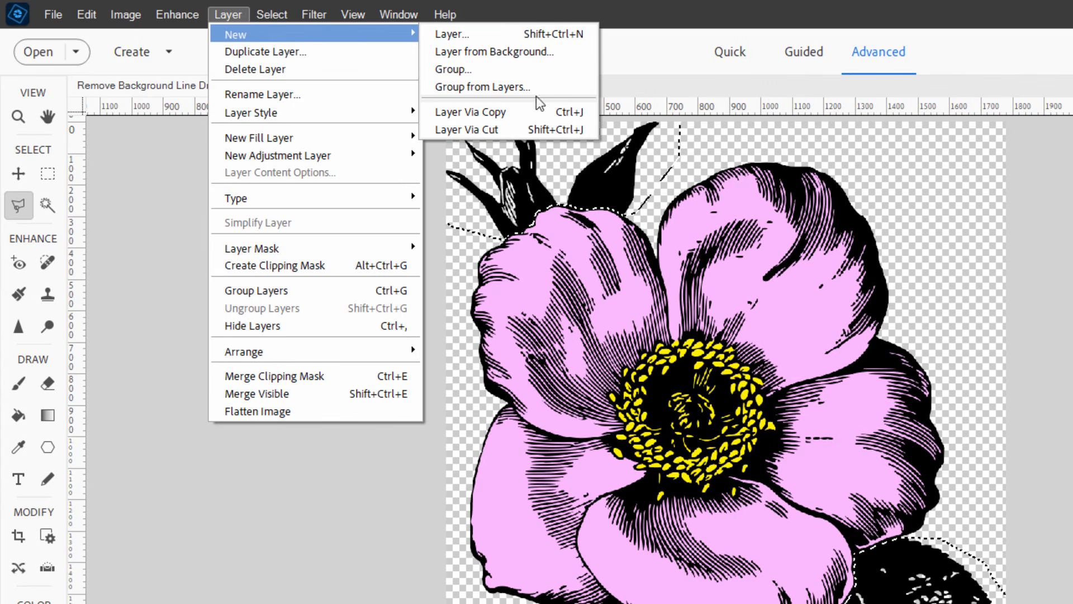
{"action": "left_click", "coordinate": [544, 112]}
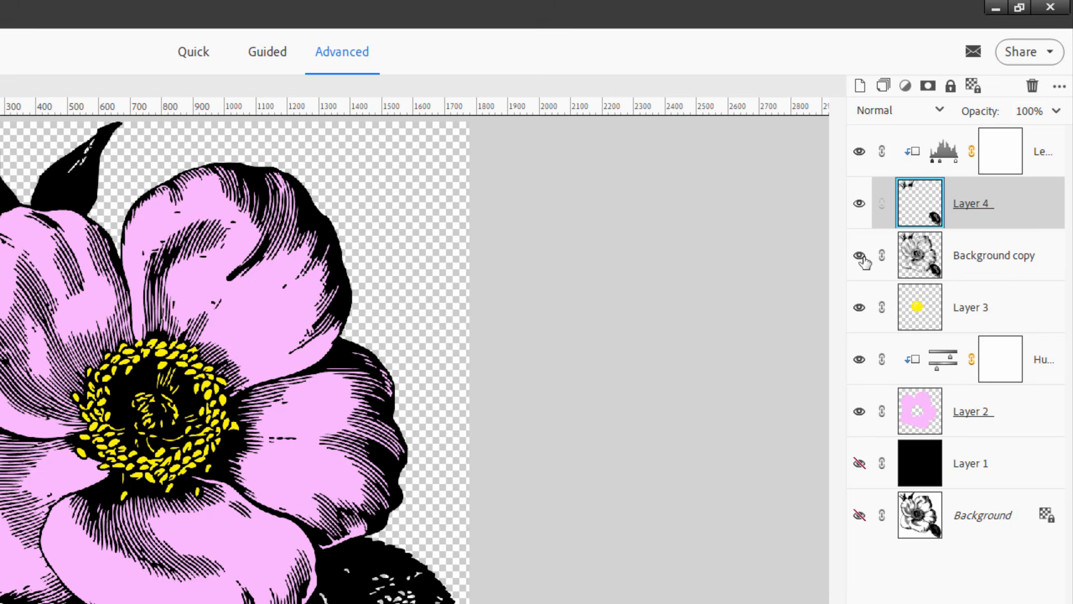
Toggle the visibility of the Background copy, Layer 4 and Levels layers to check the copied leaves and their adjustment
{"action": "left_click", "coordinate": [861, 256]}
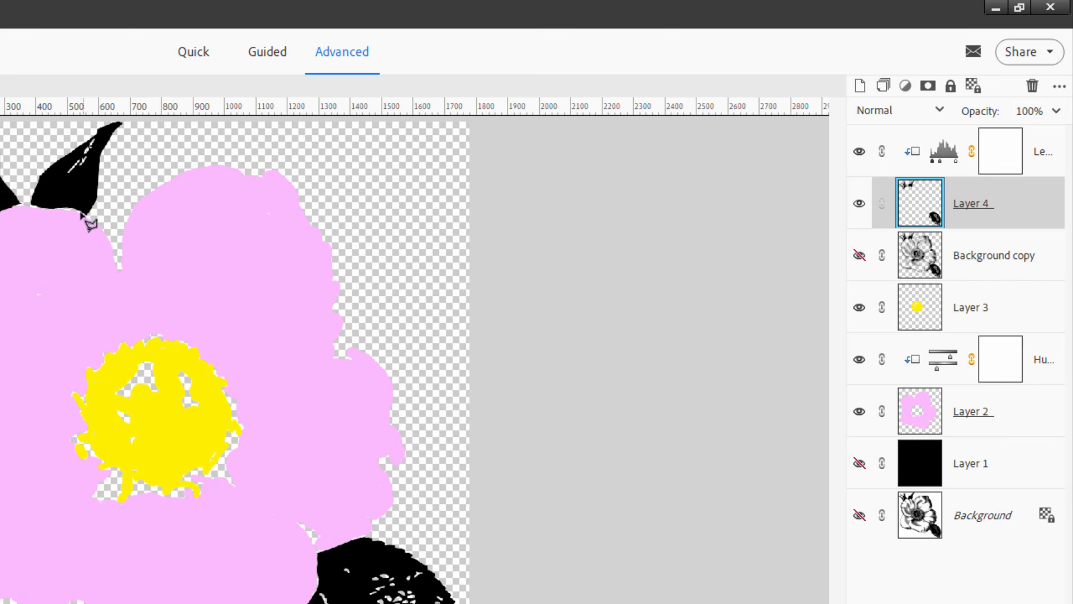
{"action": "left_click", "coordinate": [859, 206]}
{"action": "left_click", "coordinate": [861, 207]}
{"action": "left_click", "coordinate": [858, 152]}
{"action": "left_click", "coordinate": [858, 151]}
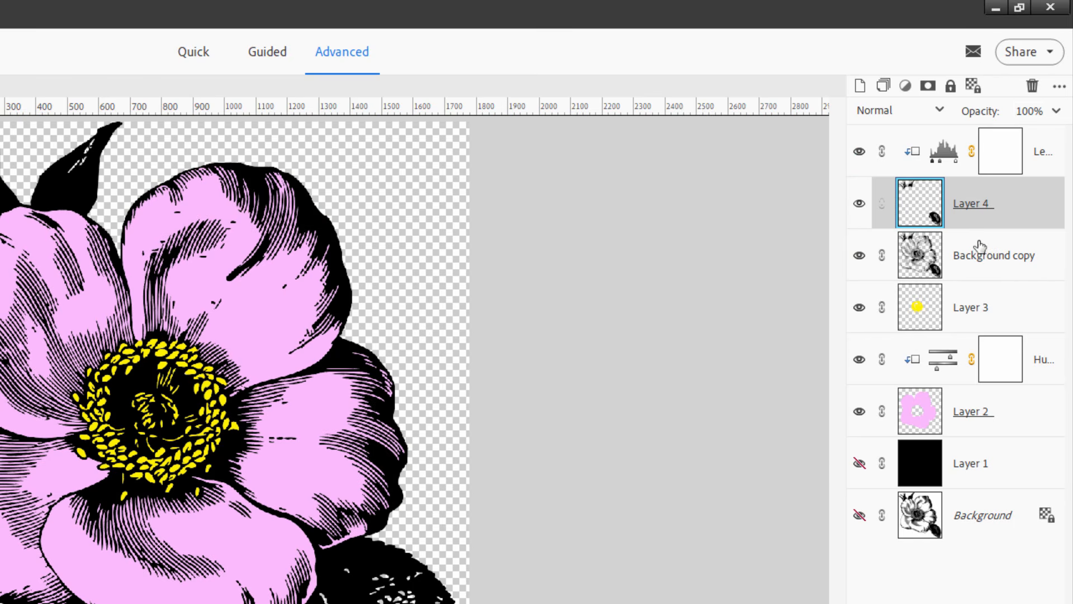
Add a new empty layer directly above the Background copy layer
{"action": "left_click", "coordinate": [980, 246]}
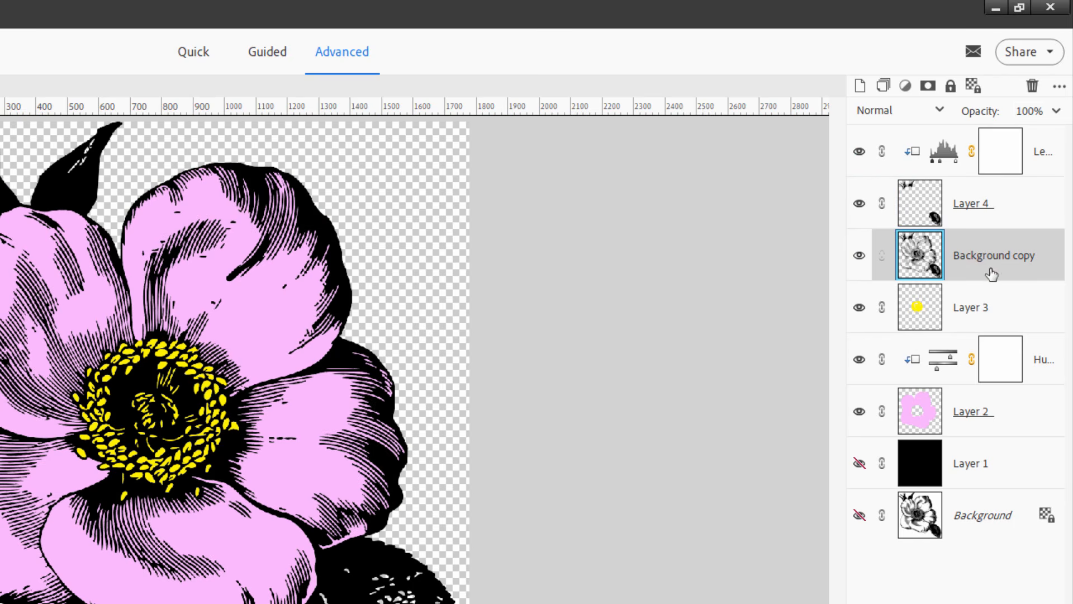
{"action": "left_click", "coordinate": [859, 87]}
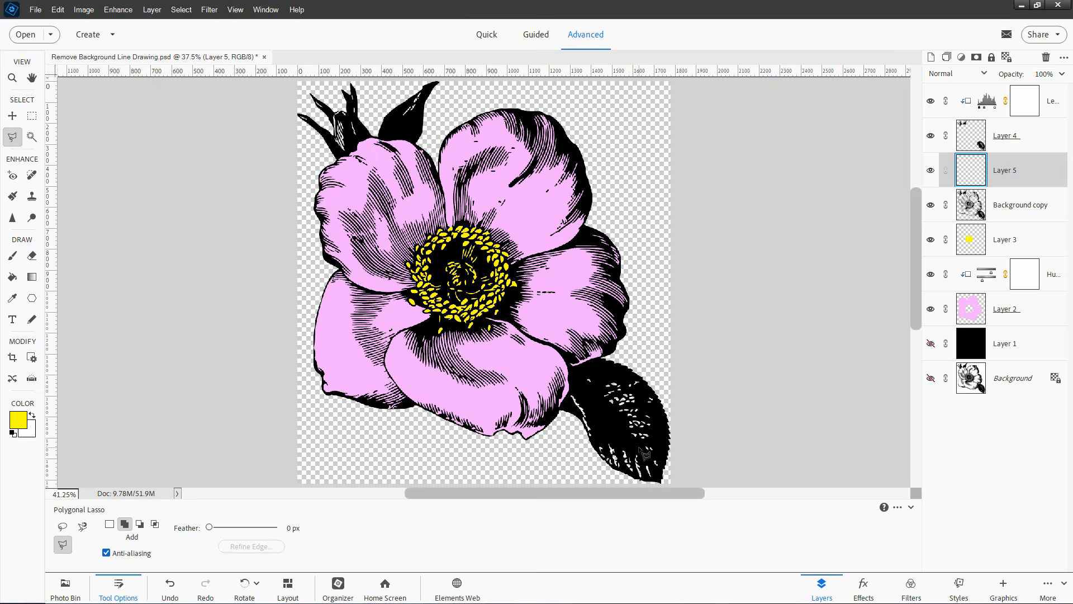
Zoom in on the lower-right leaf, activate the Brush tool and set the foreground color to a bright green
{"action": "scroll", "coordinate": [641, 450], "scroll_direction": "up", "scroll_amount": 3}
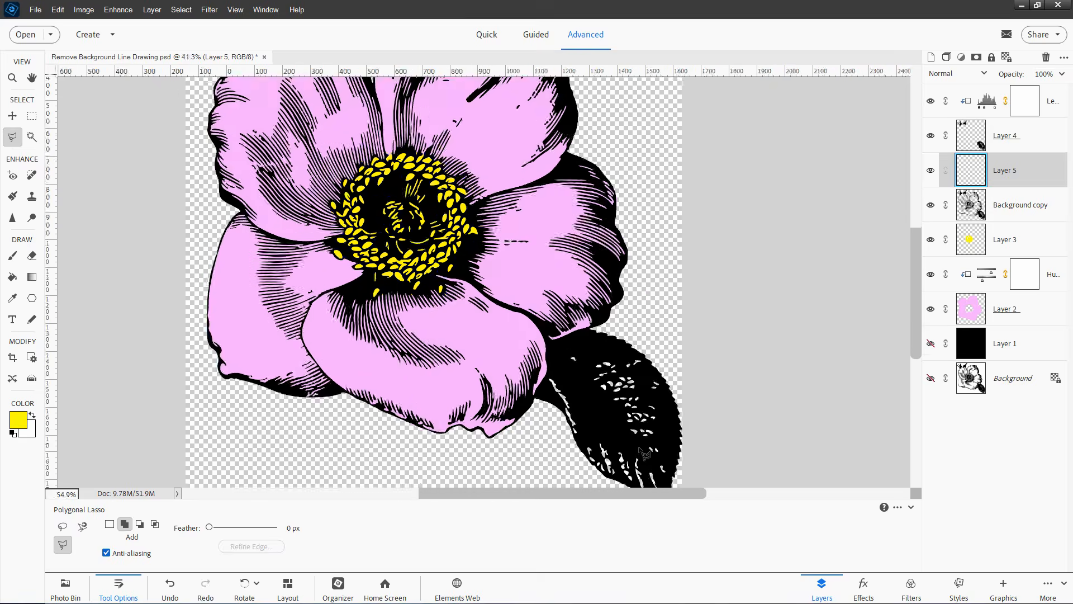
{"action": "scroll", "coordinate": [640, 450], "scroll_direction": "up", "scroll_amount": 5}
{"action": "left_click_drag", "start_coordinate": [639, 451], "coordinate": [588, 352]}
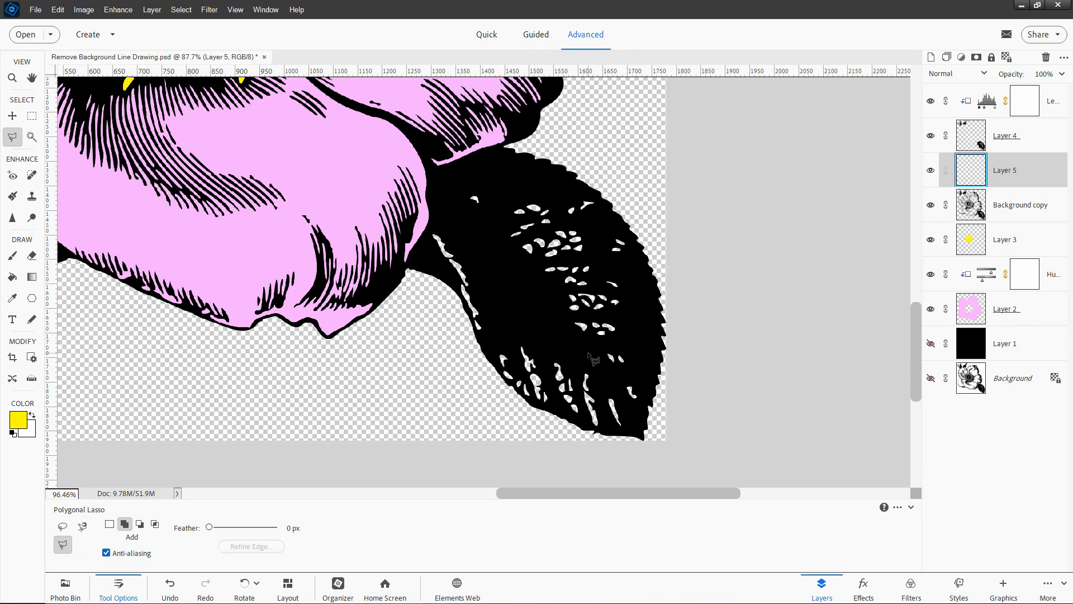
{"action": "scroll", "coordinate": [592, 357], "scroll_direction": "up", "scroll_amount": 2}
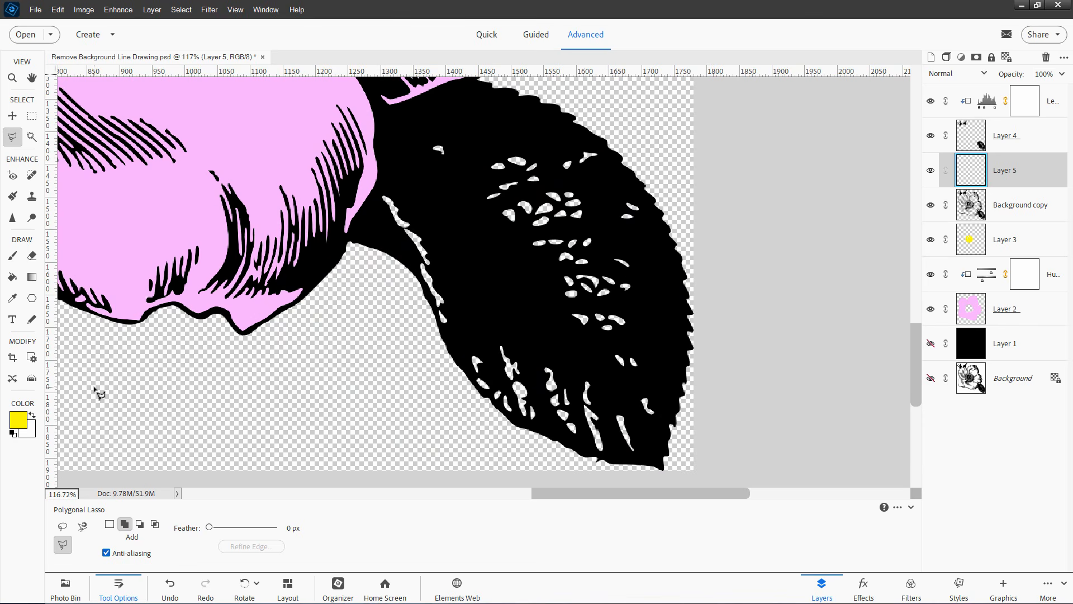
{"action": "left_click", "coordinate": [12, 256]}
{"action": "left_click", "coordinate": [20, 419]}
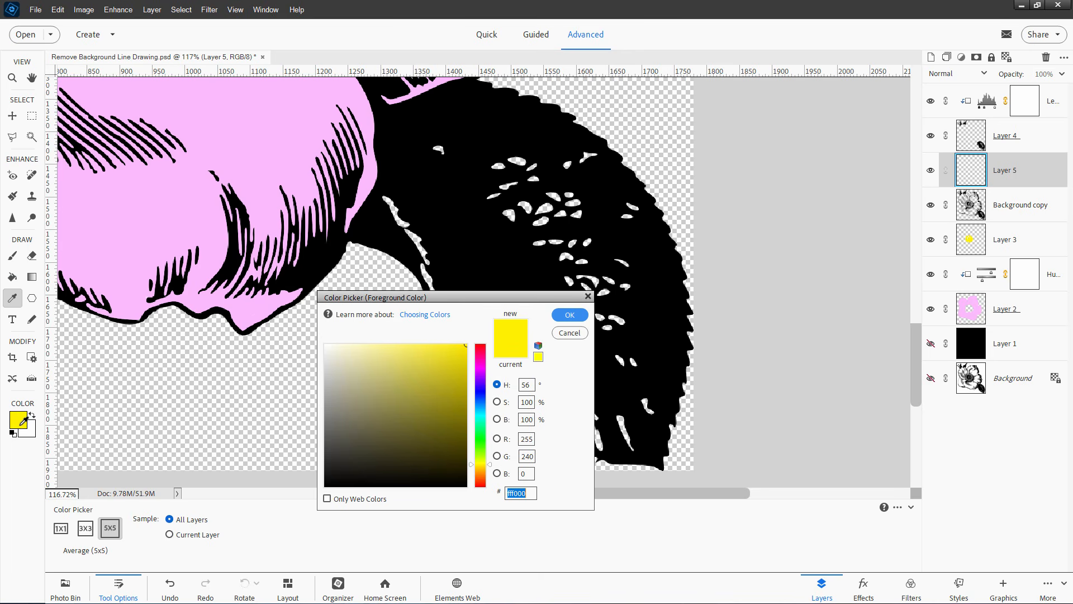
{"action": "left_click_drag", "start_coordinate": [484, 468], "coordinate": [481, 447]}
{"action": "left_click", "coordinate": [461, 356]}
{"action": "left_click_drag", "start_coordinate": [457, 356], "coordinate": [457, 361]}
{"action": "left_click", "coordinate": [576, 317]}
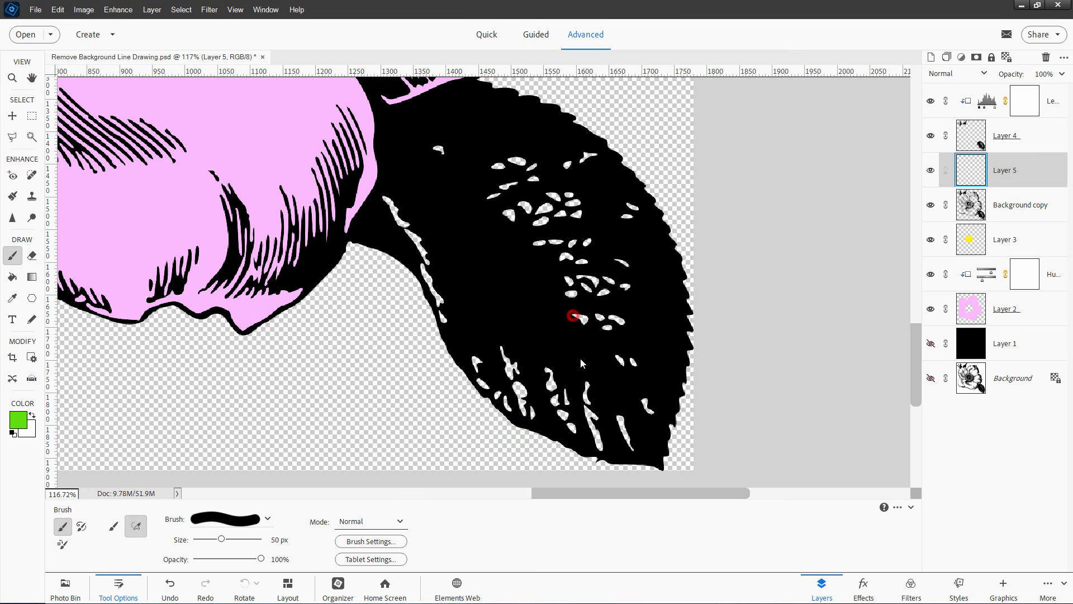
Reduce the brush to 20 px and paint green over the transparent gaps near the edges of the lower-right leaf
{"action": "key", "text": "bracketleft"}
{"action": "key", "text": "bracketleft"}
{"action": "left_click_drag", "start_coordinate": [474, 358], "coordinate": [482, 381]}
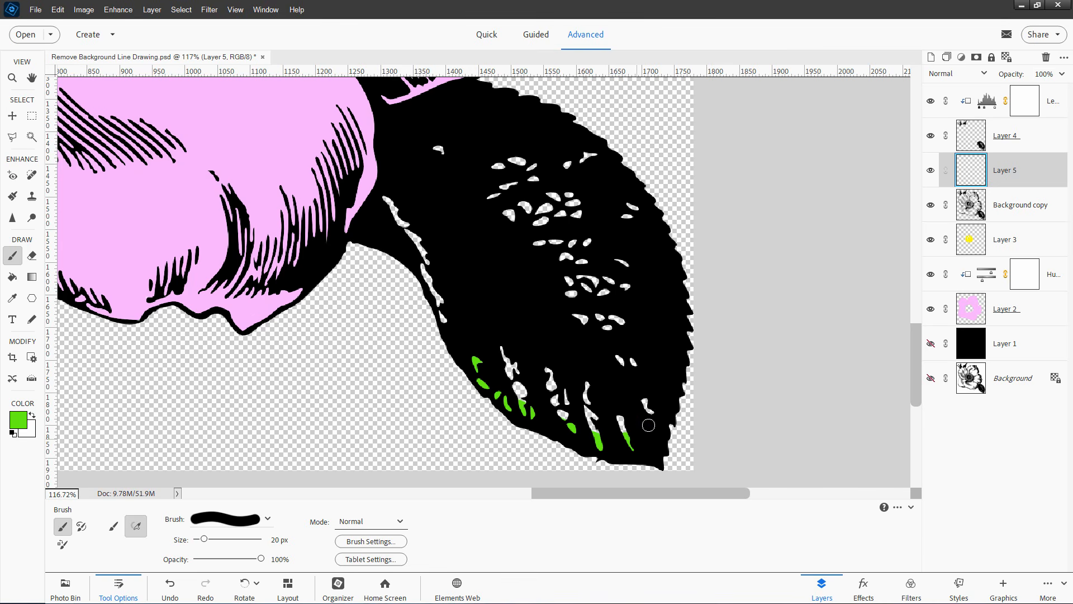
{"action": "left_click_drag", "start_coordinate": [638, 211], "coordinate": [627, 205]}
{"action": "left_click_drag", "start_coordinate": [430, 150], "coordinate": [432, 151]}
{"action": "left_click_drag", "start_coordinate": [388, 198], "coordinate": [401, 219]}
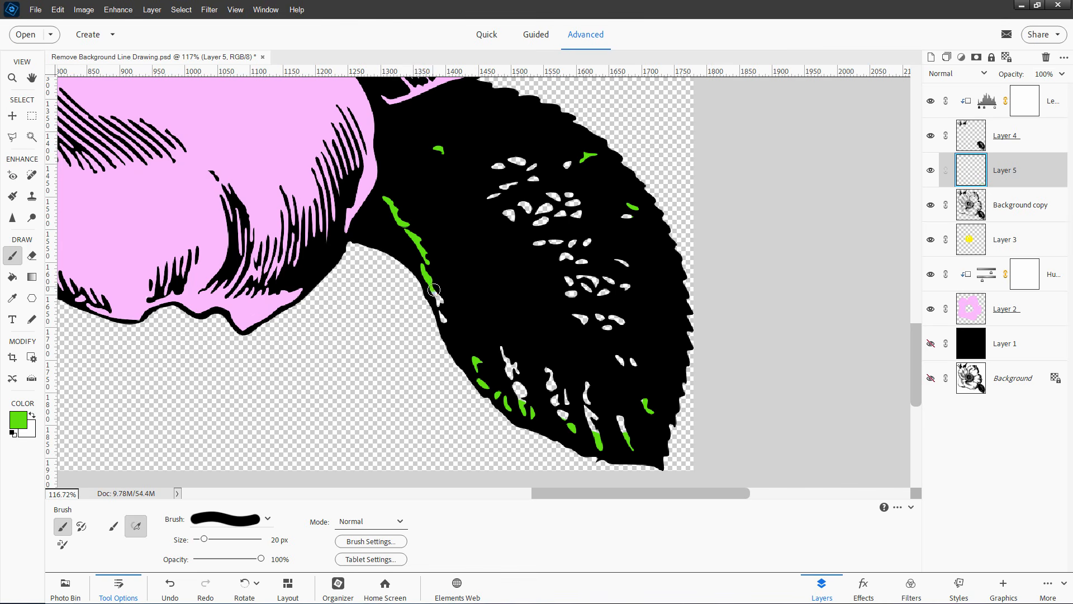
Enlarge the brush to 50 px and paint the remaining gaps inside the lower-right leaf green
{"action": "key", "text": "bracketright"}
{"action": "key", "text": "bracketright"}
{"action": "key", "text": "bracketright"}
{"action": "mouse_move", "coordinate": [514, 335]}
{"action": "left_mouse_down"}
{"action": "mouse_move", "coordinate": [531, 401]}
{"action": "mouse_move", "coordinate": [552, 385]}
{"action": "mouse_move", "coordinate": [565, 414]}
{"action": "mouse_move", "coordinate": [557, 368]}
{"action": "mouse_move", "coordinate": [601, 428]}
{"action": "mouse_move", "coordinate": [614, 427]}
{"action": "mouse_move", "coordinate": [592, 394]}
{"action": "mouse_move", "coordinate": [636, 355]}
{"action": "mouse_move", "coordinate": [570, 307]}
{"action": "mouse_move", "coordinate": [628, 323]}
{"action": "mouse_move", "coordinate": [627, 276]}
{"action": "mouse_move", "coordinate": [622, 261]}
{"action": "mouse_move", "coordinate": [597, 283]}
{"action": "mouse_move", "coordinate": [610, 290]}
{"action": "mouse_move", "coordinate": [585, 267]}
{"action": "mouse_move", "coordinate": [592, 234]}
{"action": "mouse_move", "coordinate": [568, 225]}
{"action": "mouse_move", "coordinate": [613, 212]}
{"action": "mouse_move", "coordinate": [586, 210]}
{"action": "mouse_move", "coordinate": [554, 170]}
{"action": "mouse_move", "coordinate": [504, 159]}
{"action": "mouse_move", "coordinate": [525, 185]}
{"action": "mouse_move", "coordinate": [516, 214]}
{"action": "mouse_move", "coordinate": [562, 194]}
{"action": "mouse_move", "coordinate": [528, 224]}
{"action": "mouse_move", "coordinate": [540, 248]}
{"action": "mouse_move", "coordinate": [564, 239]}
{"action": "left_mouse_up"}
Paint green over the inner gaps of the upper-left bud and the top leaf with the 50 px brush
{"action": "key", "text": "space"}
{"action": "left_click_drag", "start_coordinate": [417, 292], "coordinate": [659, 508]}
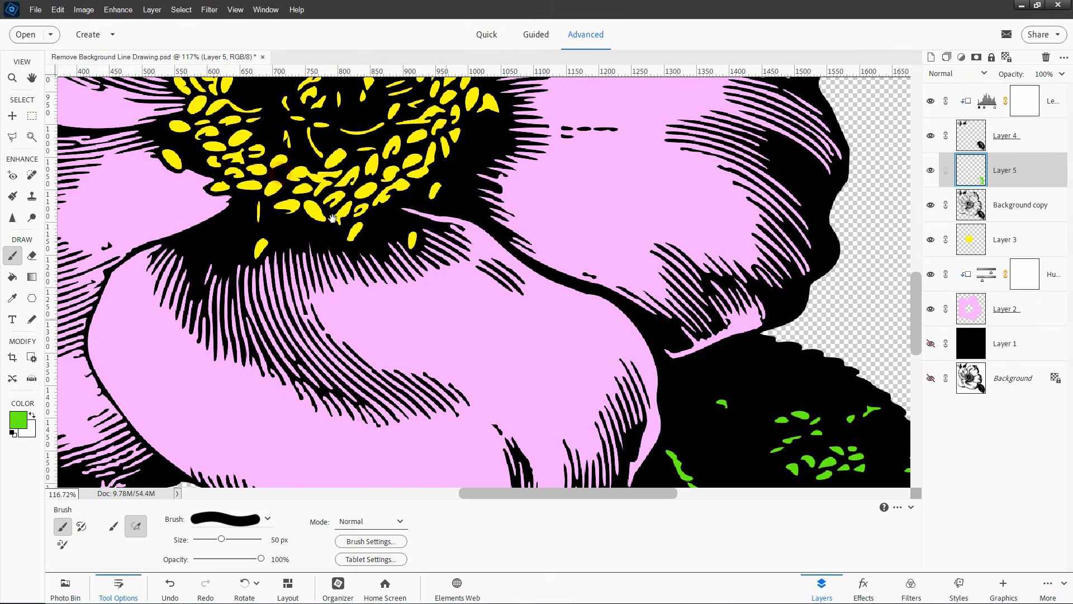
{"action": "left_click_drag", "start_coordinate": [318, 204], "coordinate": [600, 486]}
{"action": "left_click_drag", "start_coordinate": [383, 275], "coordinate": [448, 437]}
{"action": "left_click_drag", "start_coordinate": [413, 249], "coordinate": [495, 383]}
{"action": "mouse_move", "coordinate": [418, 284]}
{"action": "left_mouse_down"}
{"action": "mouse_move", "coordinate": [414, 326]}
{"action": "mouse_move", "coordinate": [429, 359]}
{"action": "left_mouse_up"}
{"action": "left_click_drag", "start_coordinate": [453, 273], "coordinate": [464, 311]}
{"action": "left_click_drag", "start_coordinate": [651, 207], "coordinate": [615, 249]}
Reduce the brush to 20 px and paint green over the gaps near the top leaf's tip and along the bud's upper and outer edges
{"action": "key", "text": "bracketleft"}
{"action": "key", "text": "bracketleft"}
{"action": "key", "text": "bracketleft"}
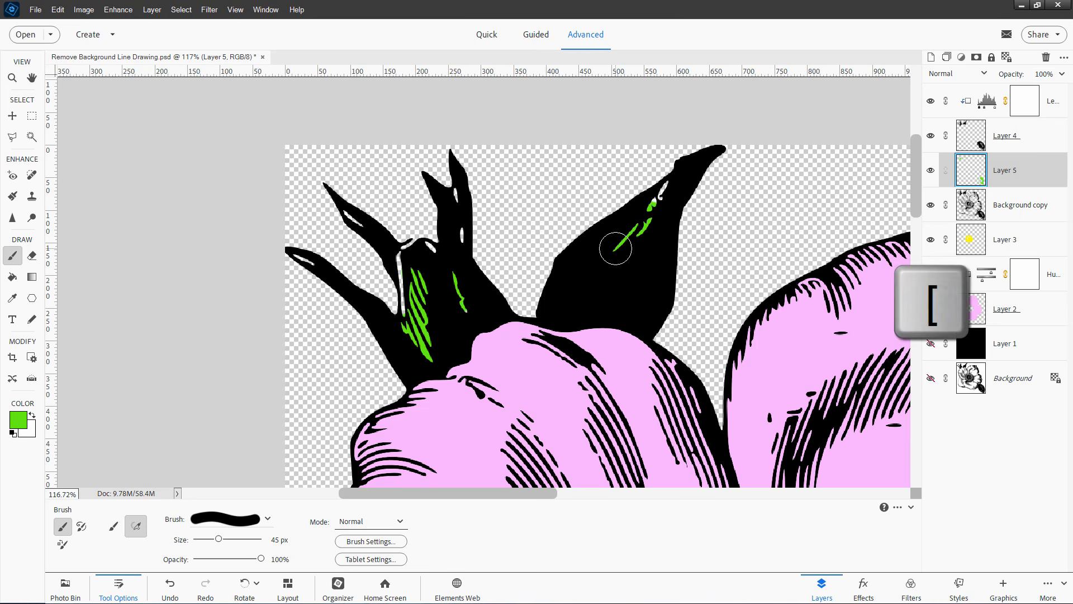
{"action": "left_click_drag", "start_coordinate": [670, 179], "coordinate": [651, 205]}
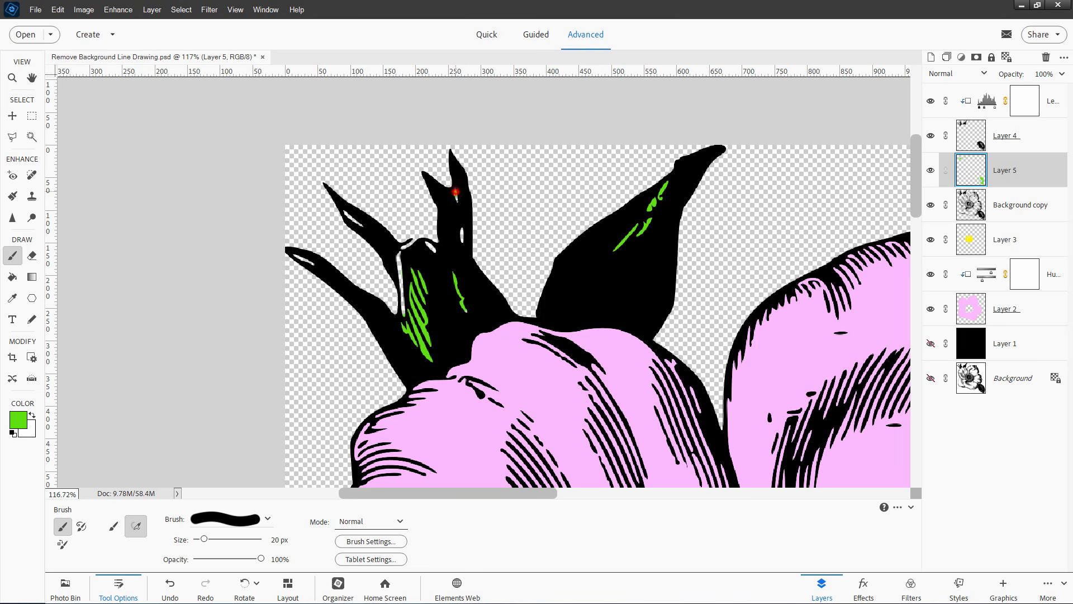
{"action": "mouse_move", "coordinate": [437, 253]}
{"action": "left_mouse_down"}
{"action": "mouse_move", "coordinate": [411, 242]}
{"action": "mouse_move", "coordinate": [403, 289]}
{"action": "left_mouse_up"}
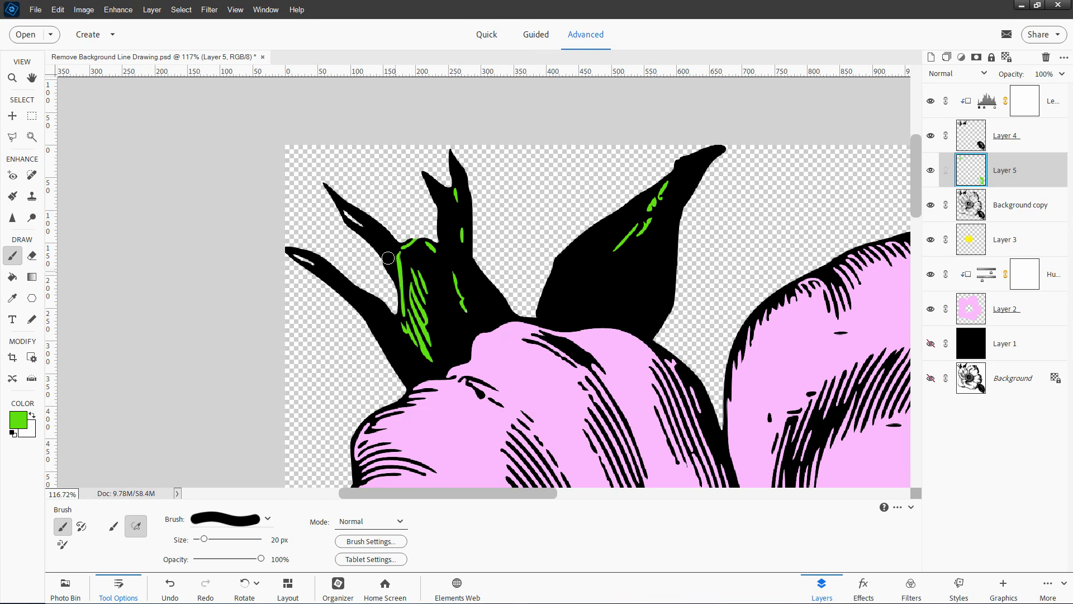
Paint the gaps in the bud's two left sepals green, reducing the brush to 10 px for the outermost one, and fit the image on screen
{"action": "mouse_move", "coordinate": [345, 211]}
{"action": "left_mouse_down"}
{"action": "mouse_move", "coordinate": [357, 222]}
{"action": "mouse_move", "coordinate": [349, 214]}
{"action": "left_mouse_up"}
{"action": "key", "text": "bracketleft"}
{"action": "left_click_drag", "start_coordinate": [315, 264], "coordinate": [298, 256]}
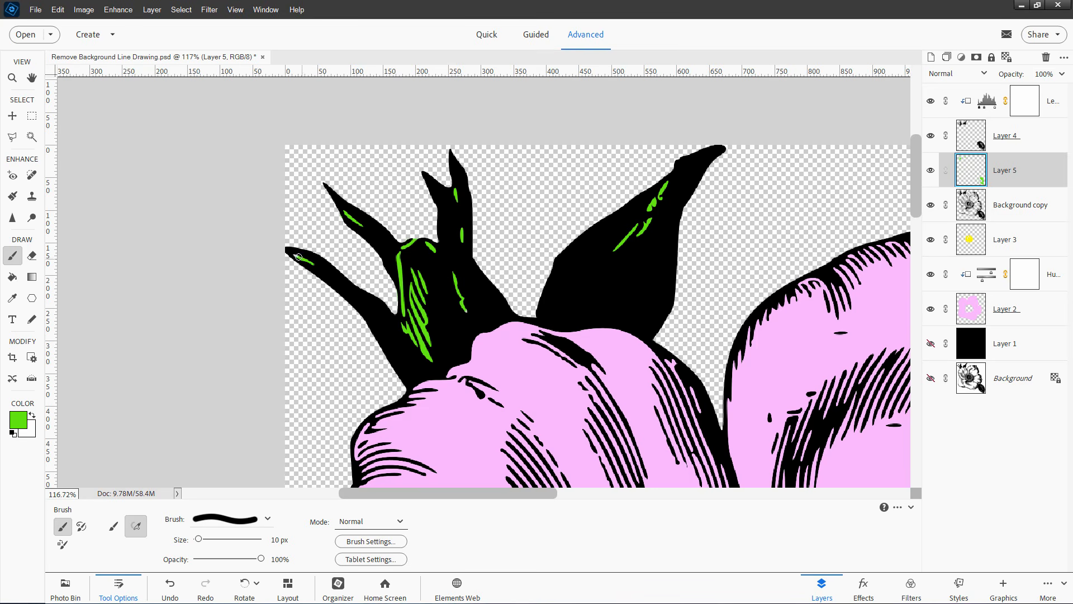
{"action": "key", "text": "ctrl+0"}
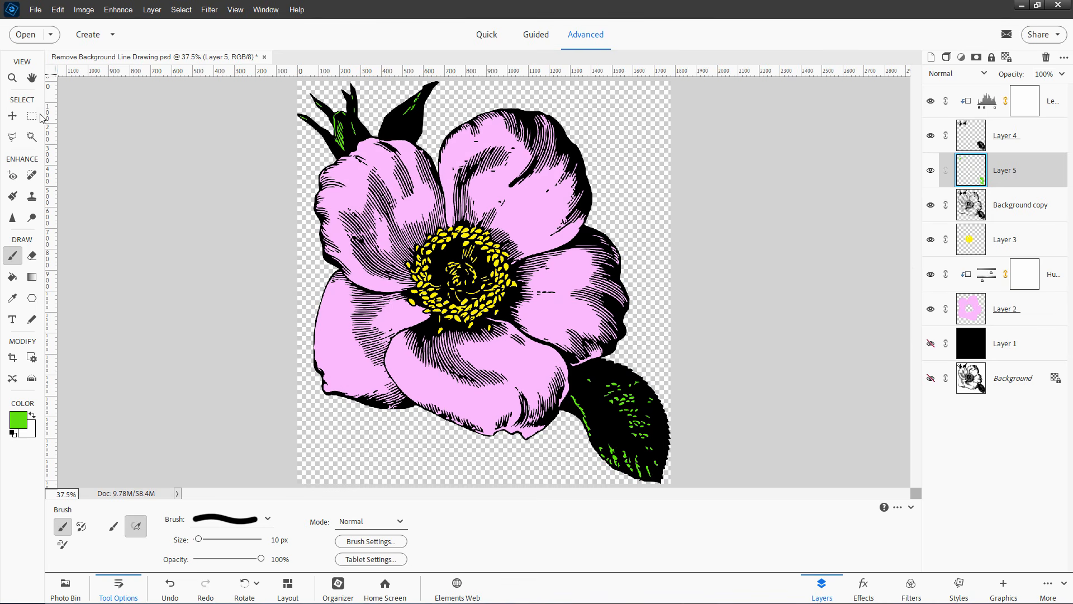
Add a Hue/Saturation adjustment layer above Layer 4, using the previous layer to create a clipping mask
{"action": "left_click", "coordinate": [12, 116]}
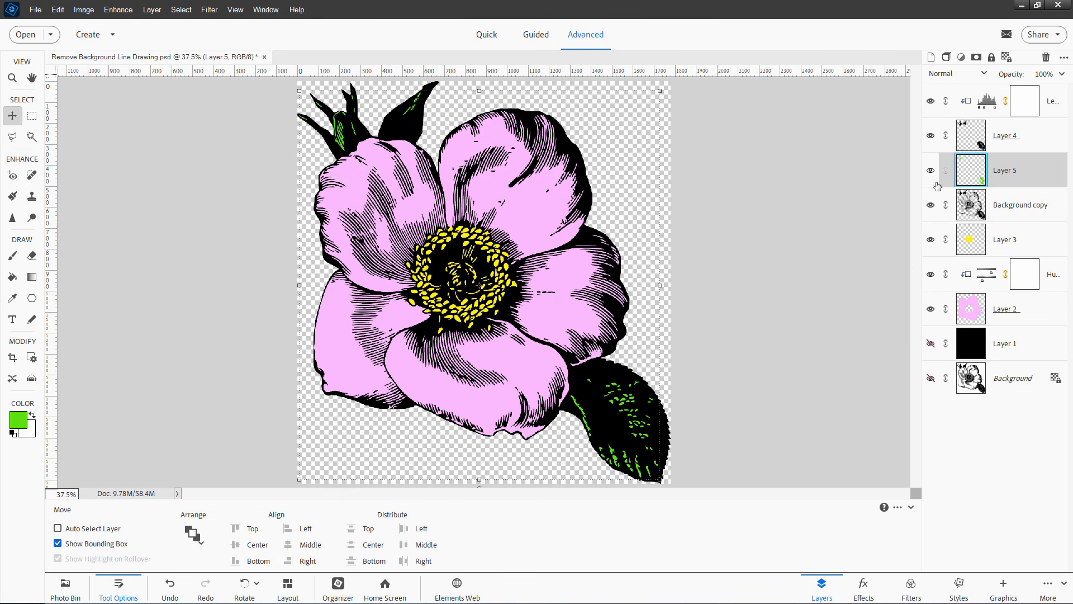
{"action": "left_click", "coordinate": [1022, 145]}
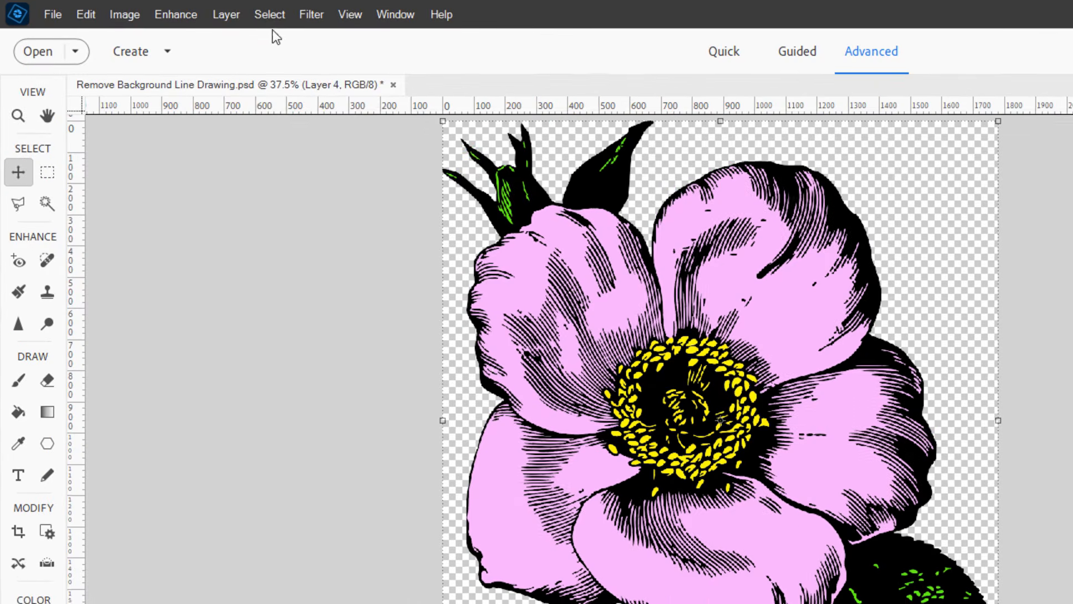
{"action": "left_click", "coordinate": [227, 15]}
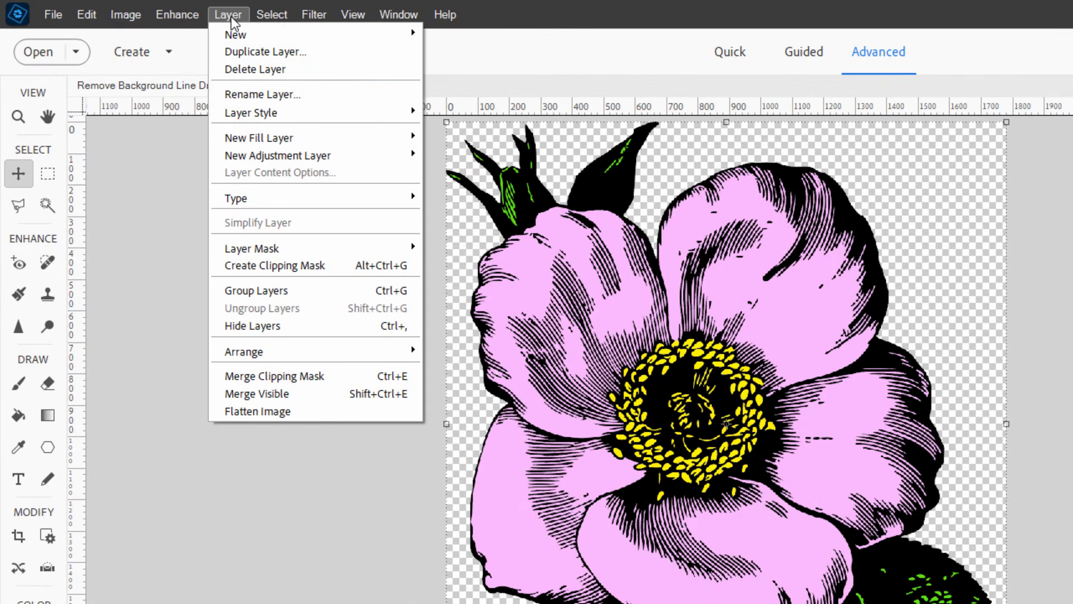
{"action": "mouse_move", "coordinate": [321, 154]}
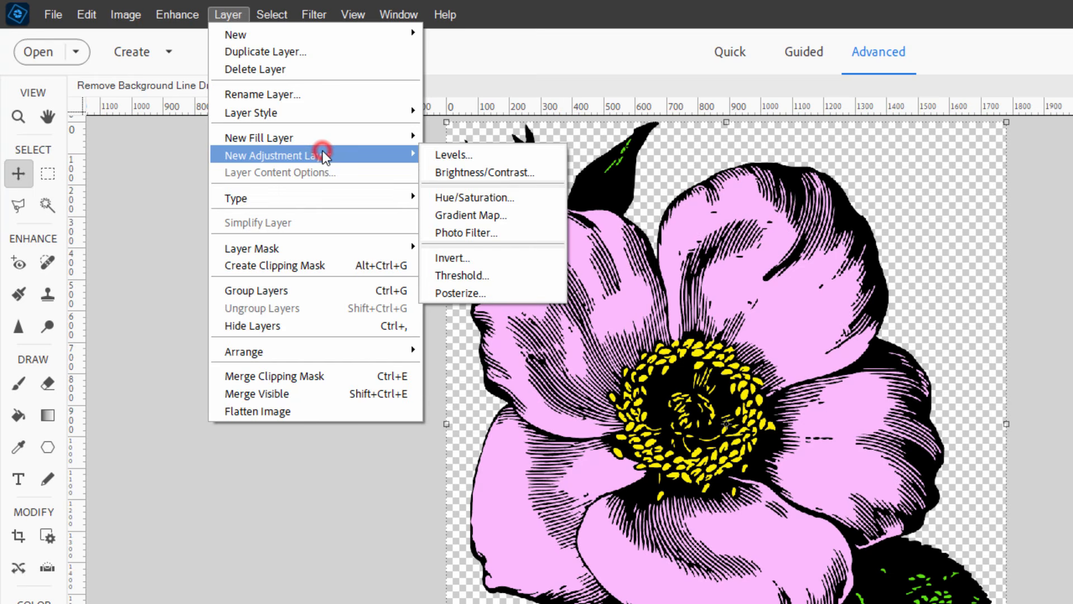
{"action": "left_click", "coordinate": [455, 194]}
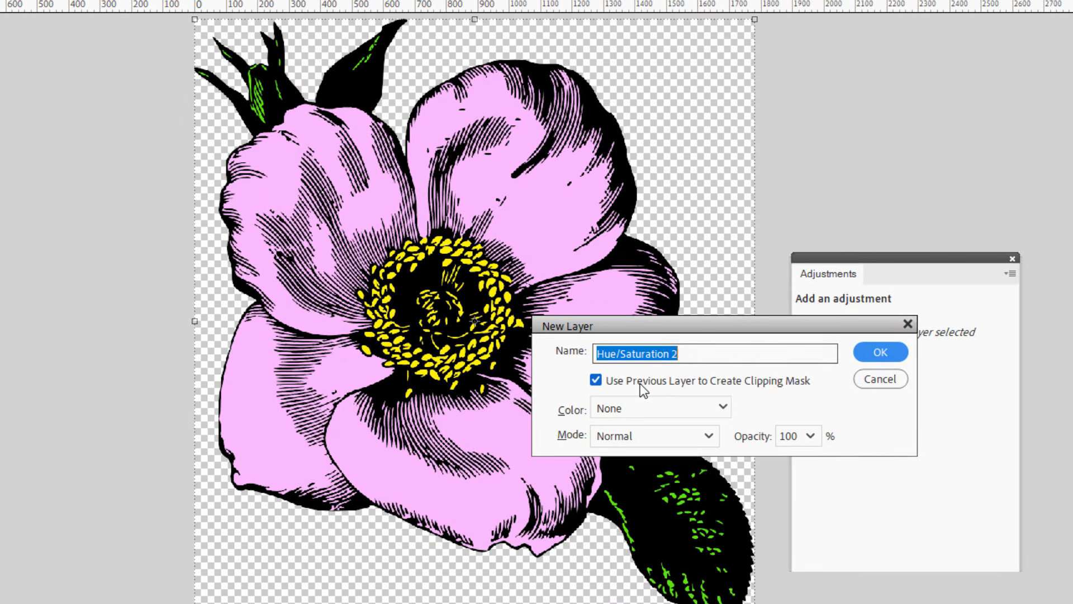
{"action": "left_click", "coordinate": [882, 352]}
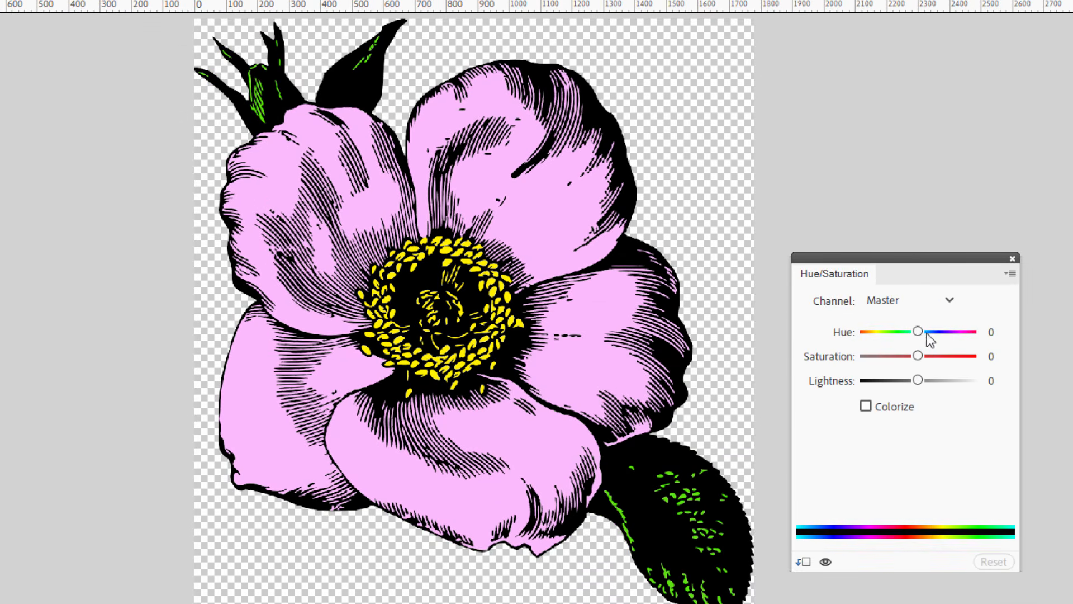
Colorize the copied leaves and bud dark green with saturation 86 and lightness +94, and close the adjustment settings
{"action": "left_click", "coordinate": [866, 405]}
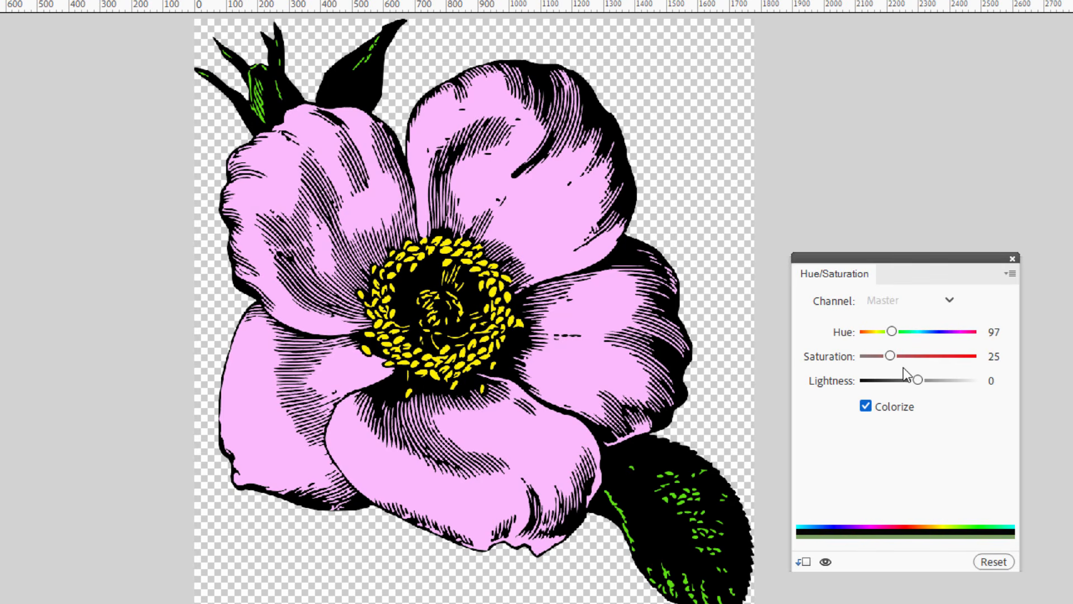
{"action": "mouse_move", "coordinate": [917, 380]}
{"action": "left_mouse_down"}
{"action": "mouse_move", "coordinate": [964, 380]}
{"action": "mouse_move", "coordinate": [937, 380]}
{"action": "left_mouse_up"}
{"action": "left_click_drag", "start_coordinate": [934, 356], "coordinate": [959, 356]}
{"action": "left_click_drag", "start_coordinate": [936, 380], "coordinate": [958, 355]}
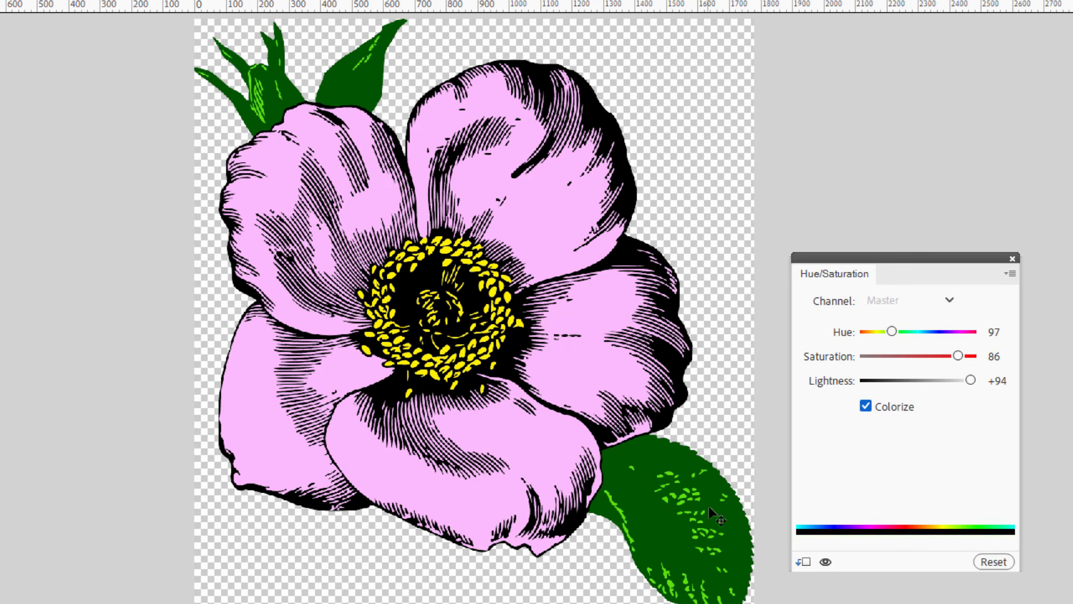
{"action": "left_click", "coordinate": [1012, 258]}
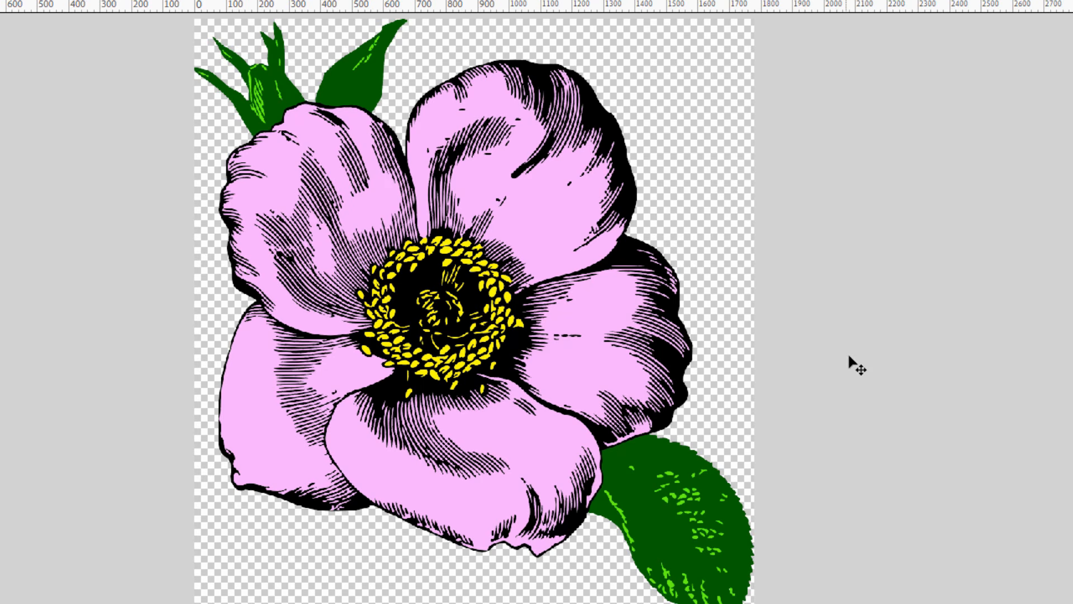